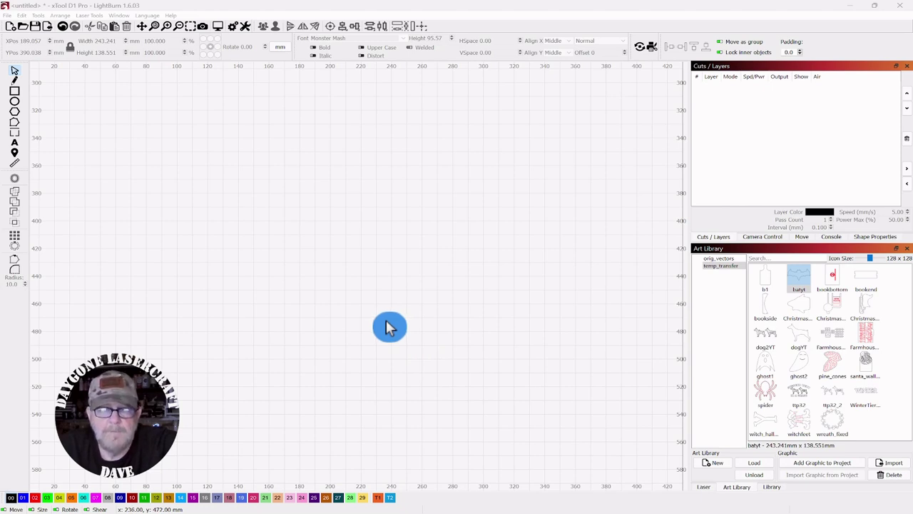
Step: Drop the saved bat design onto the canvas, delete it again, and switch to dafont.com
{"action": "left_click_drag", "start_coordinate": [798, 280], "coordinate": [284, 233]}
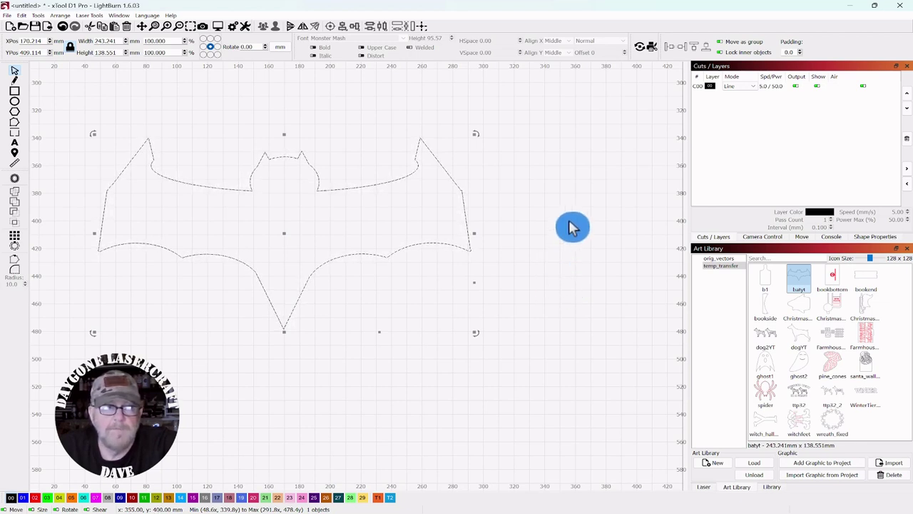
{"action": "left_click", "coordinate": [314, 274]}
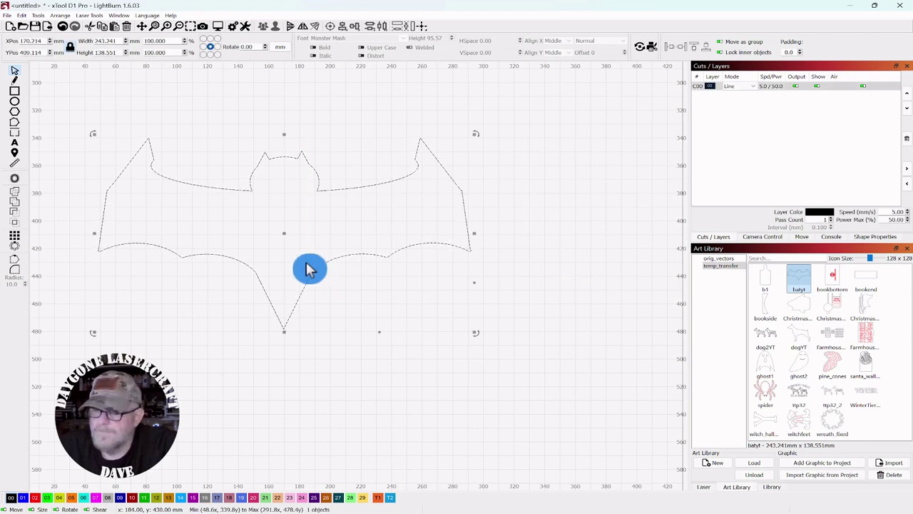
{"action": "key", "text": "Delete"}
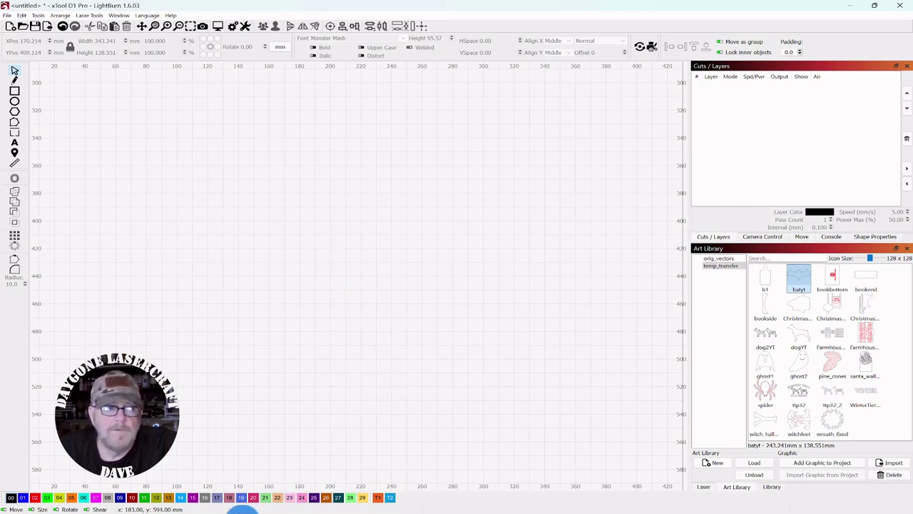
{"action": "left_click", "coordinate": [183, 508]}
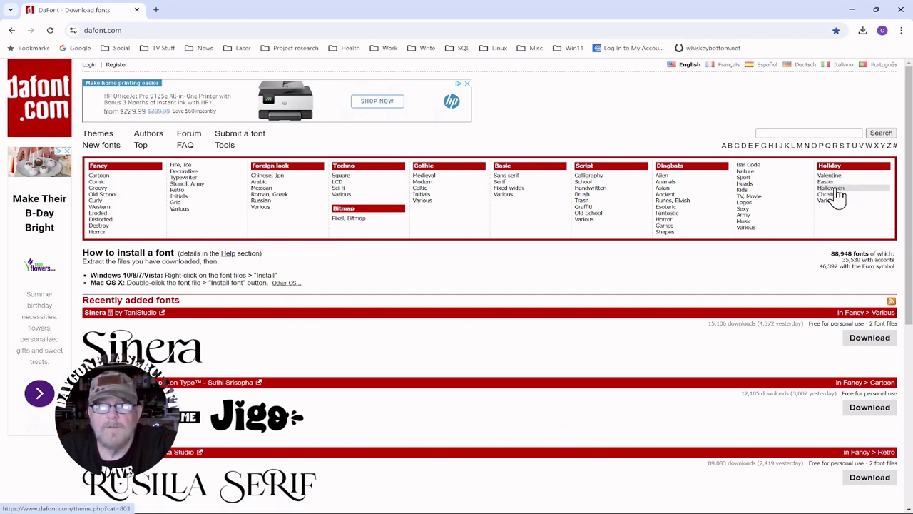
Step: Filter DaFont's Halloween fonts to public-domain and 100% free, previewing 'ABC' at Large size
{"action": "left_click", "coordinate": [834, 189]}
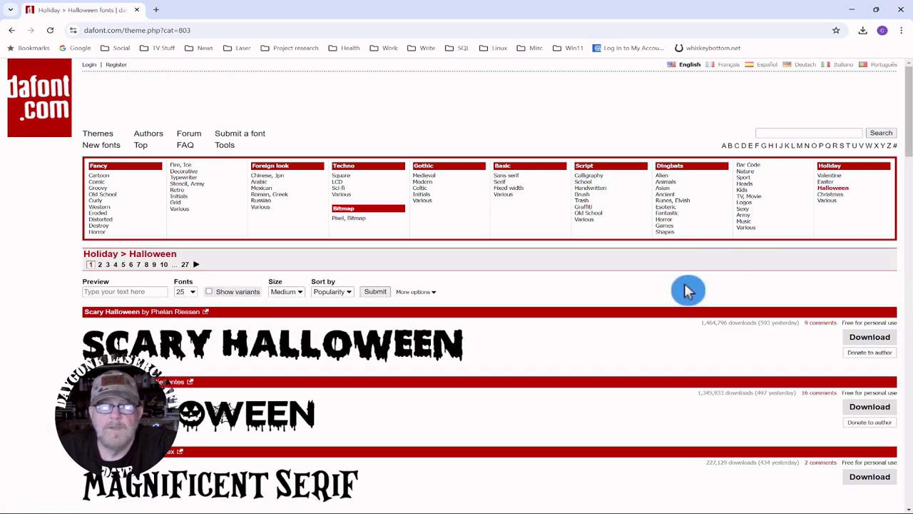
{"action": "left_click", "coordinate": [102, 292]}
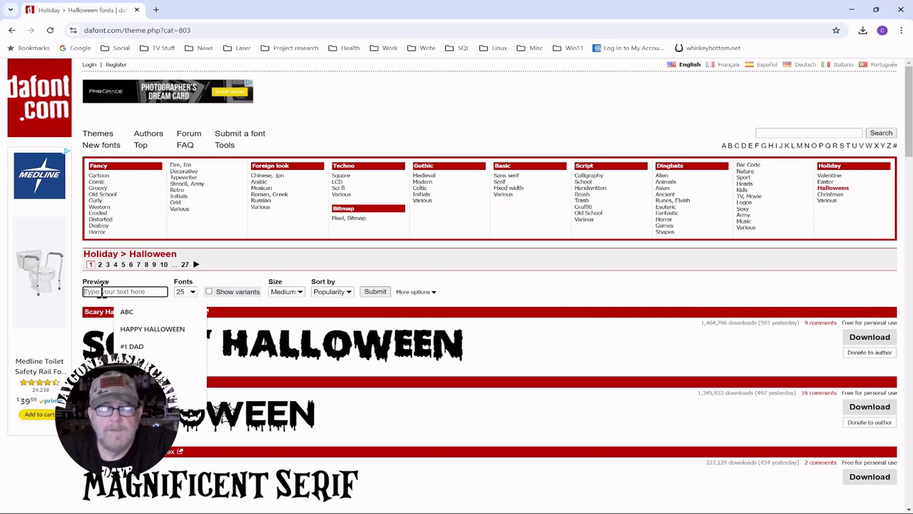
{"action": "left_click", "coordinate": [135, 316]}
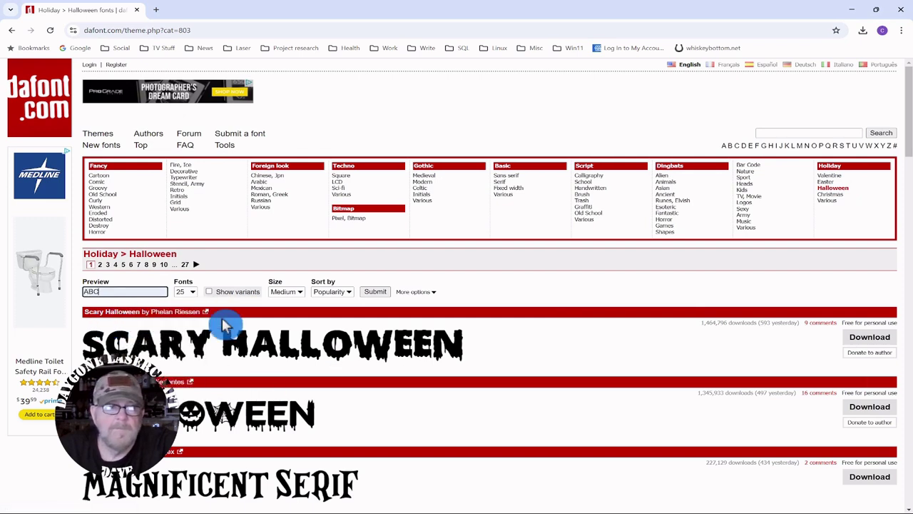
{"action": "left_click", "coordinate": [301, 294]}
{"action": "left_click", "coordinate": [284, 340]}
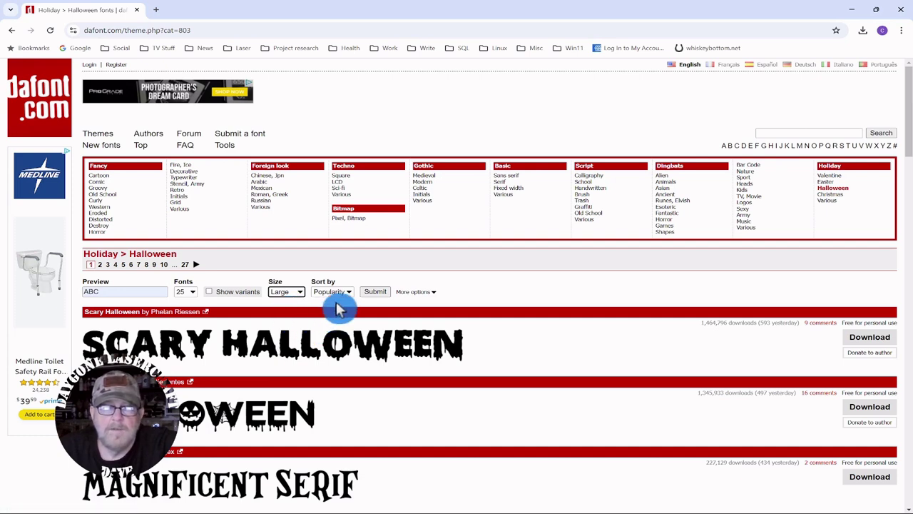
{"action": "left_click", "coordinate": [420, 293]}
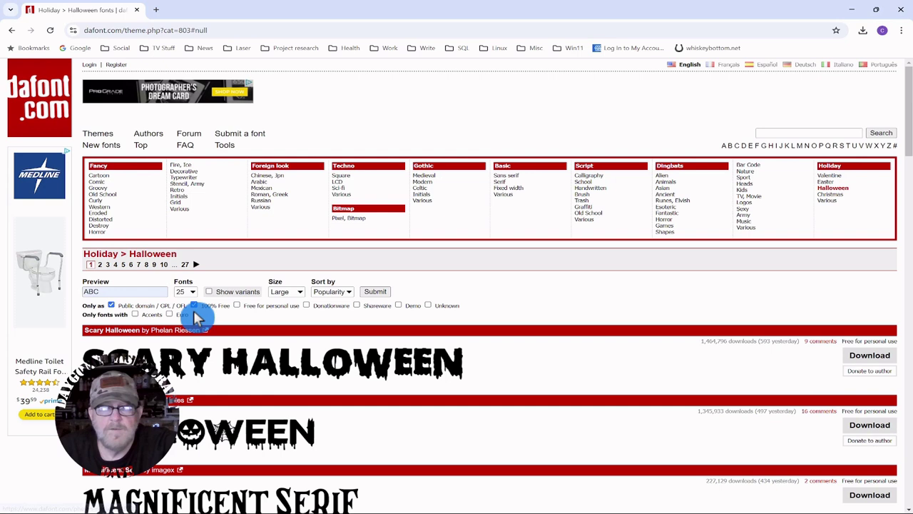
{"action": "left_click", "coordinate": [379, 293]}
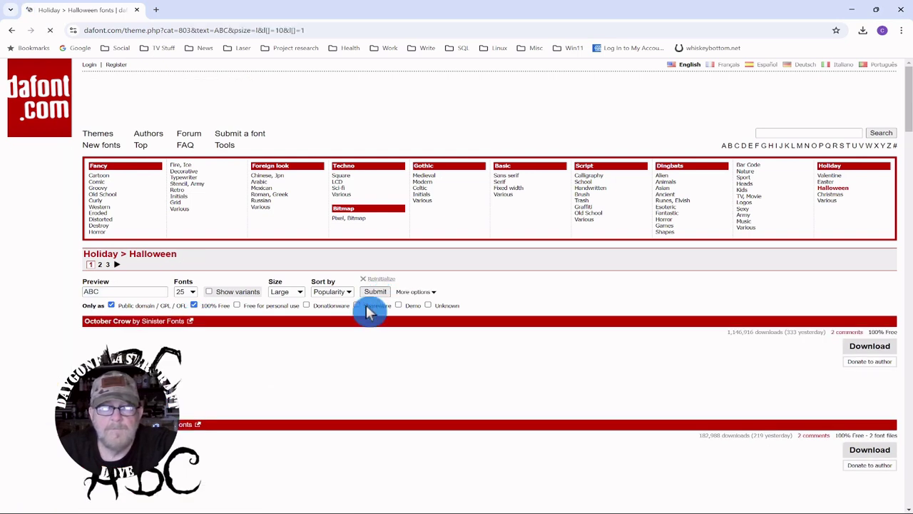
Step: Scroll through the filtered Halloween results, go to page 2, and scroll down to Monster Mash
{"action": "scroll", "coordinate": [256, 427], "scroll_direction": "down", "scroll_amount": 10}
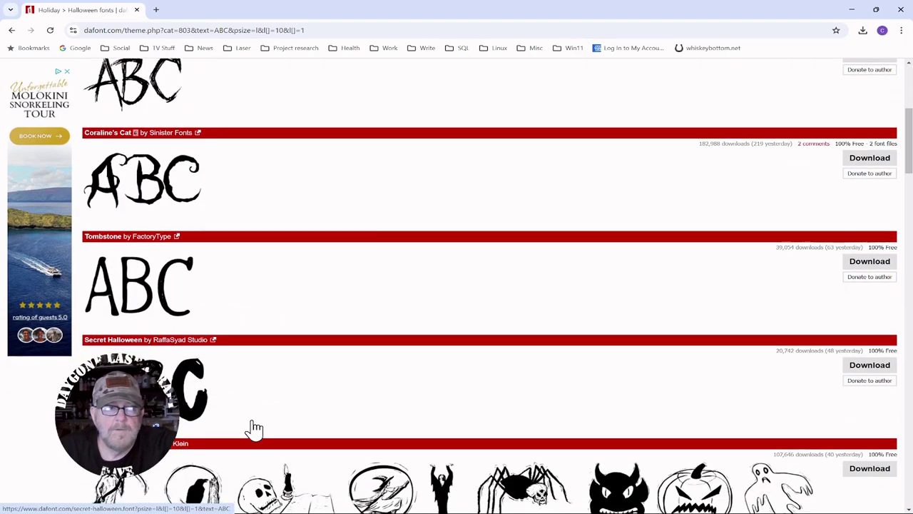
{"action": "scroll", "coordinate": [253, 428], "scroll_direction": "down", "scroll_amount": 10}
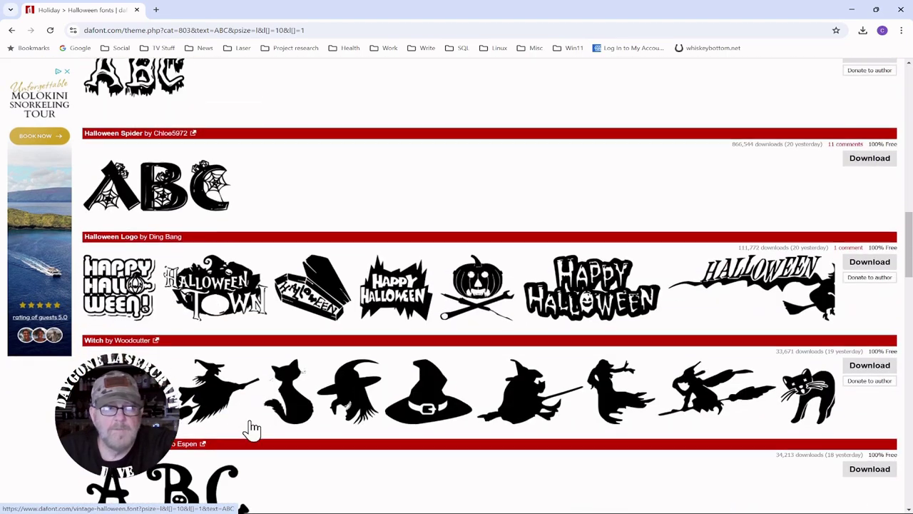
{"action": "scroll", "coordinate": [251, 427], "scroll_direction": "down", "scroll_amount": 10}
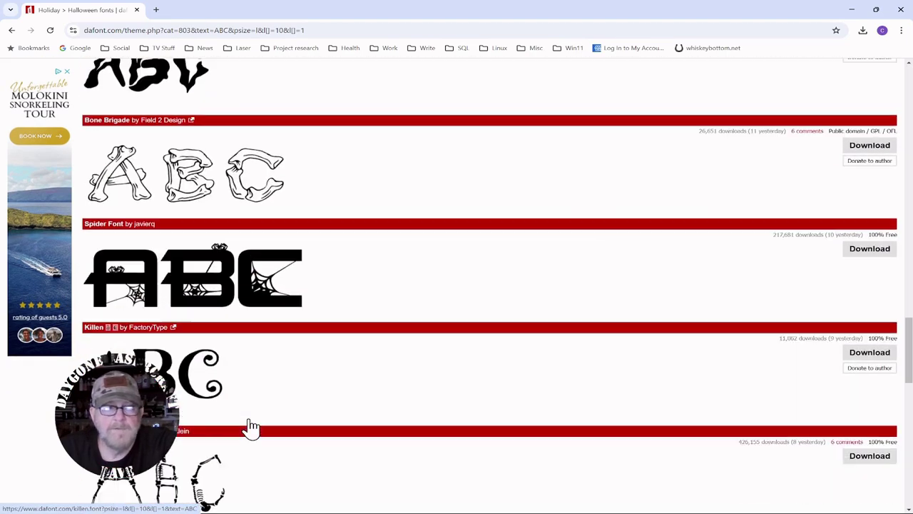
{"action": "scroll", "coordinate": [251, 425], "scroll_direction": "down", "scroll_amount": 6}
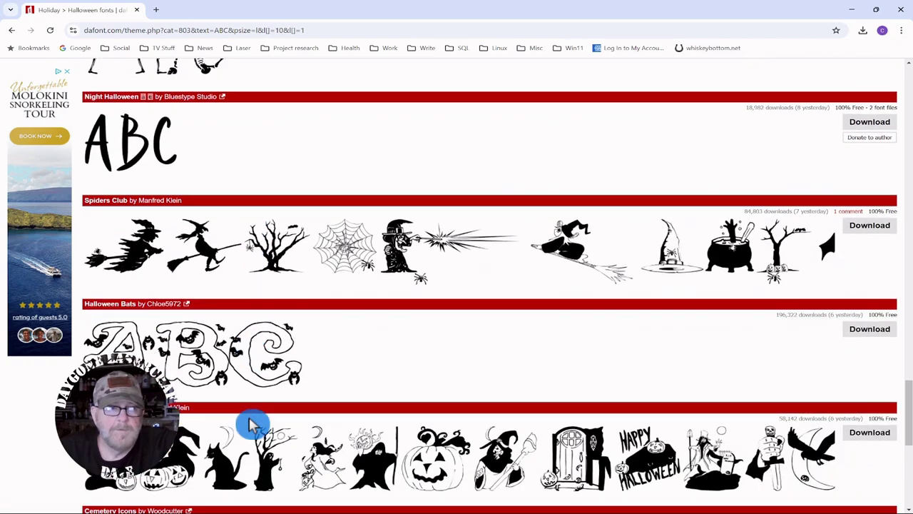
{"action": "scroll", "coordinate": [248, 419], "scroll_direction": "down", "scroll_amount": 3}
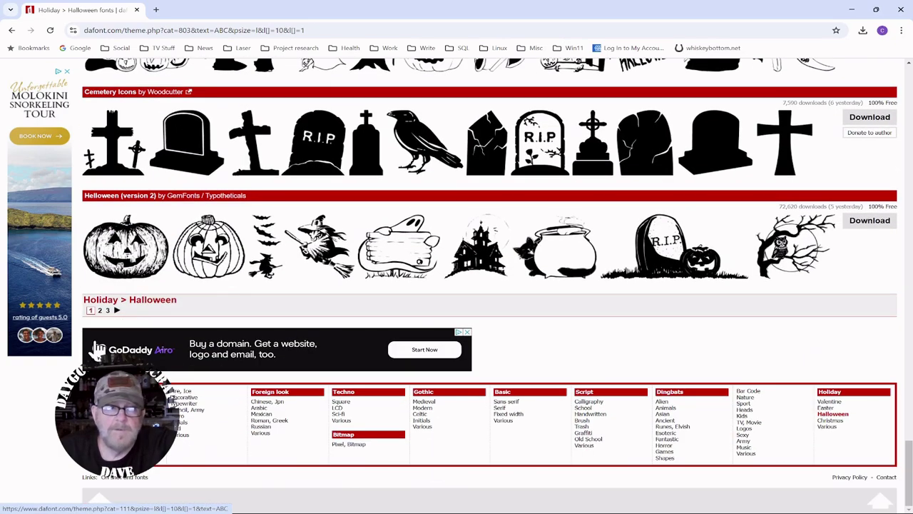
{"action": "left_click", "coordinate": [101, 312]}
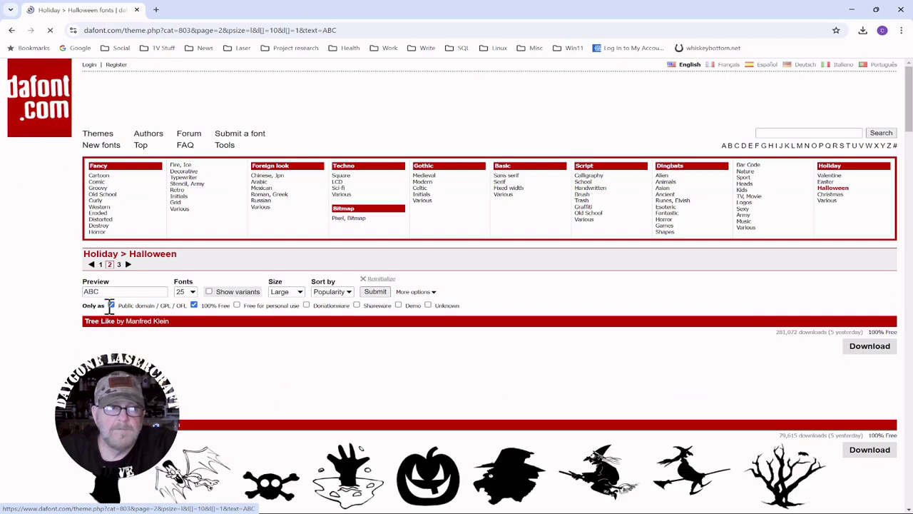
{"action": "scroll", "coordinate": [355, 295], "scroll_direction": "down", "scroll_amount": 2}
{"action": "scroll", "coordinate": [356, 301], "scroll_direction": "down", "scroll_amount": 2}
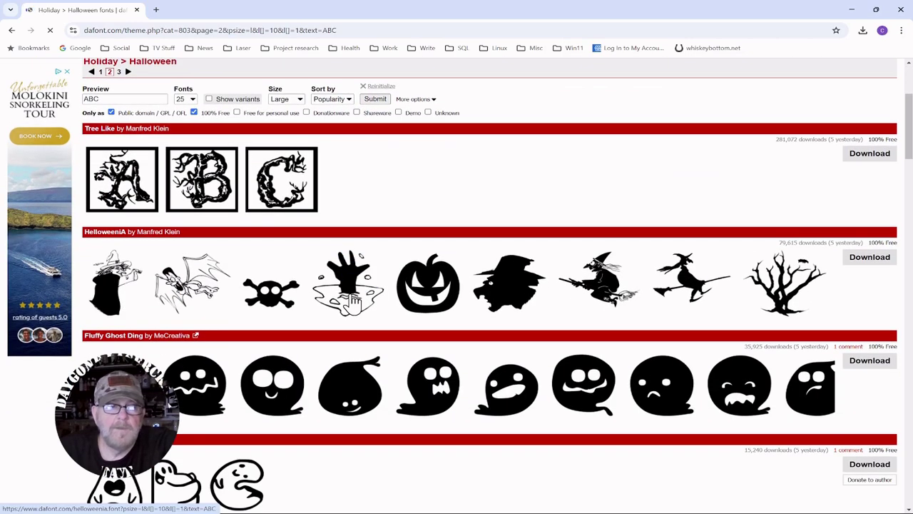
{"action": "scroll", "coordinate": [353, 301], "scroll_direction": "down", "scroll_amount": 5}
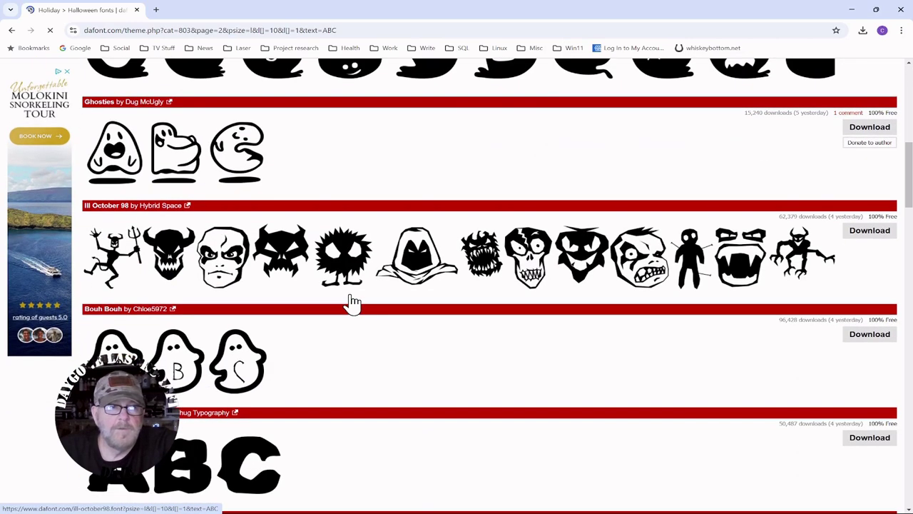
{"action": "scroll", "coordinate": [338, 303], "scroll_direction": "down", "scroll_amount": 5}
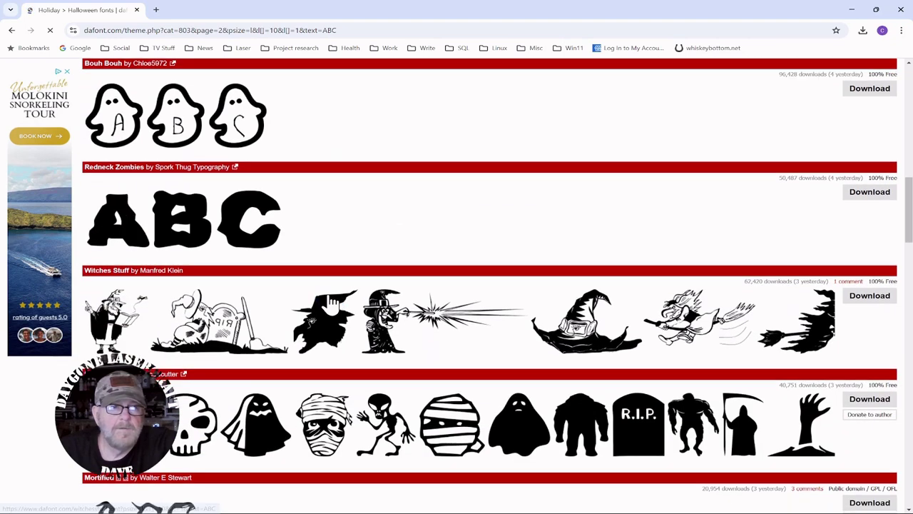
{"action": "scroll", "coordinate": [329, 301], "scroll_direction": "down", "scroll_amount": 1}
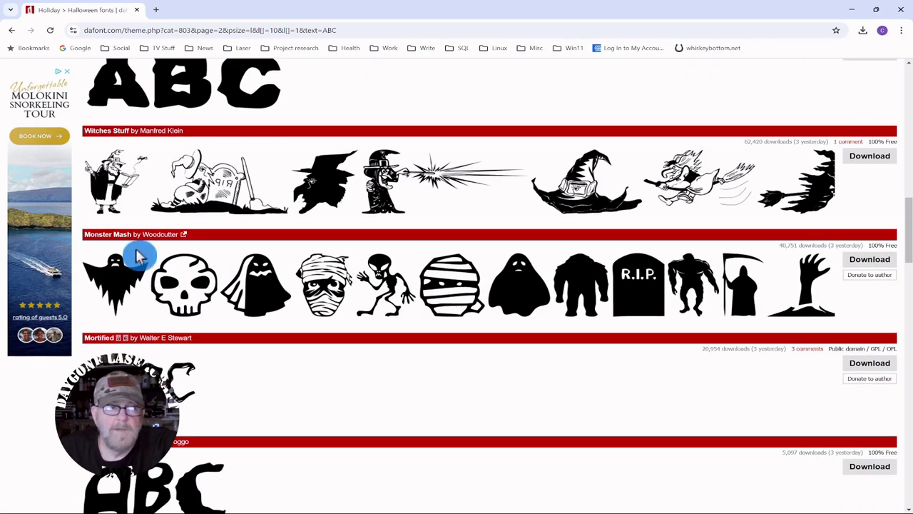
{"action": "scroll", "coordinate": [137, 254], "scroll_direction": "down", "scroll_amount": 1}
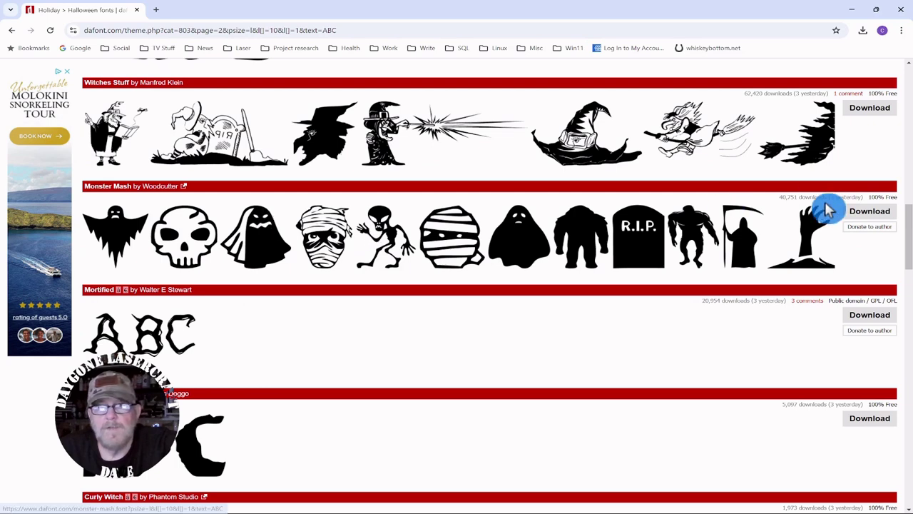
Step: Open the Monster Mash font page by Woodcutter, browse its glyphs, and download the font
{"action": "left_click", "coordinate": [335, 243]}
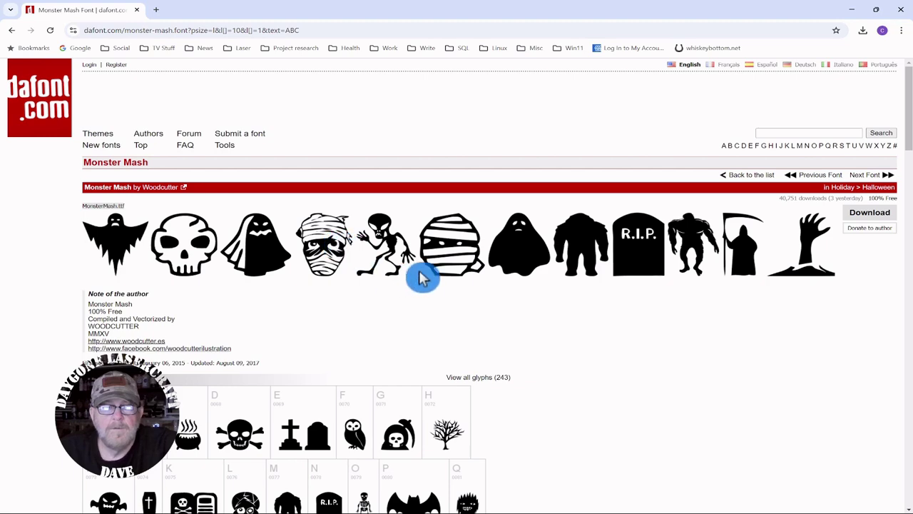
{"action": "scroll", "coordinate": [548, 312], "scroll_direction": "down", "scroll_amount": 3}
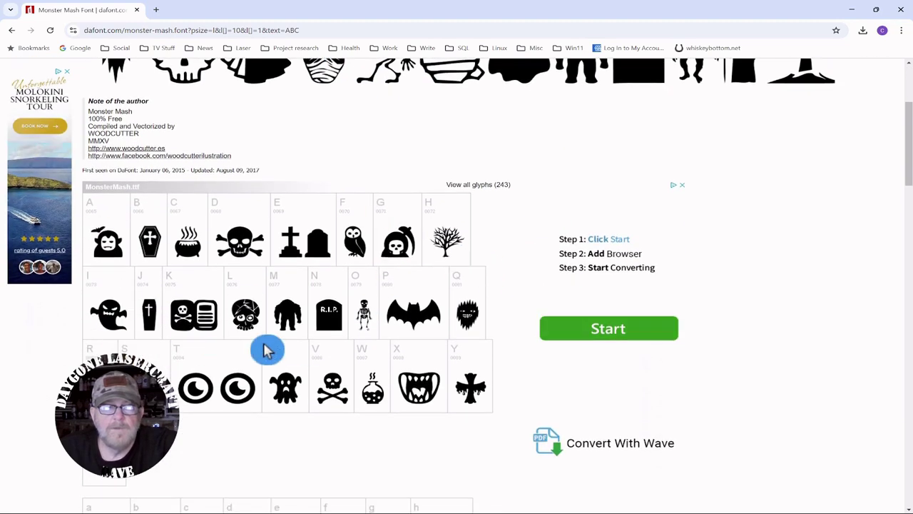
{"action": "scroll", "coordinate": [298, 300], "scroll_direction": "down", "scroll_amount": 5}
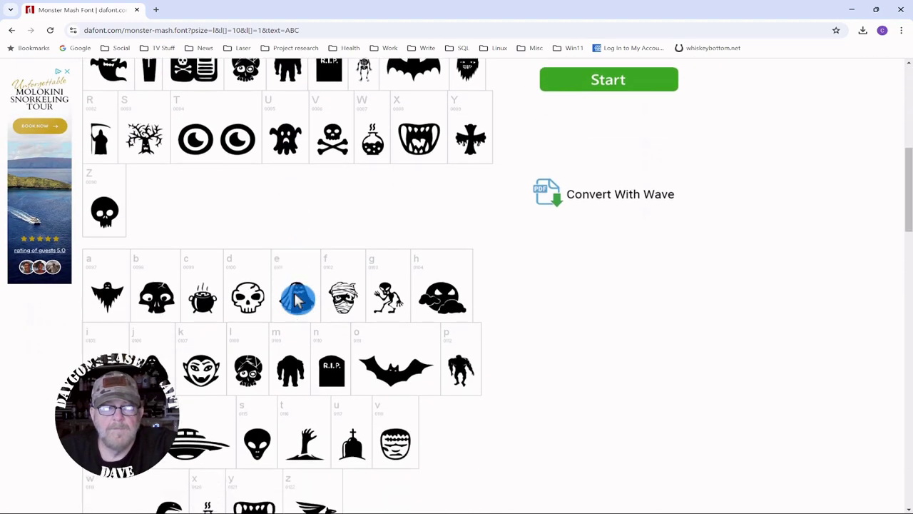
{"action": "scroll", "coordinate": [286, 314], "scroll_direction": "down", "scroll_amount": 3}
{"action": "scroll", "coordinate": [286, 314], "scroll_direction": "down", "scroll_amount": 5}
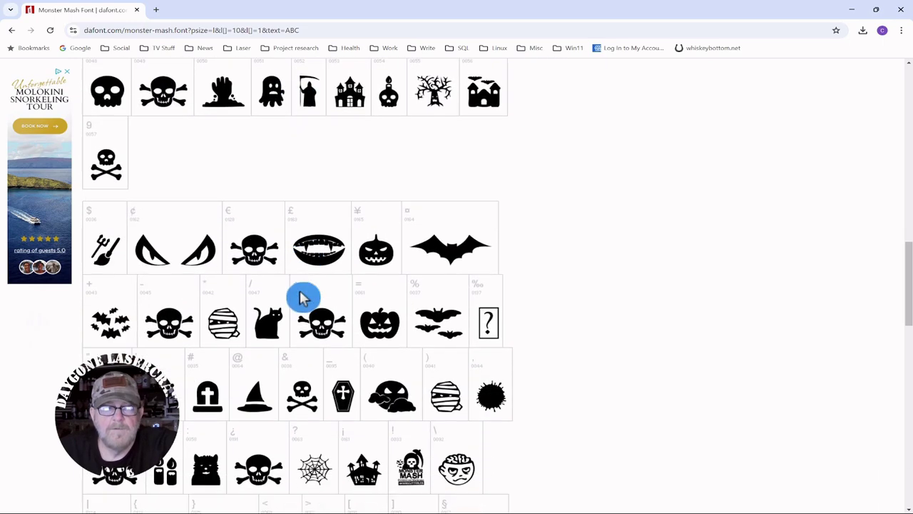
{"action": "scroll", "coordinate": [303, 298], "scroll_direction": "down", "scroll_amount": 2}
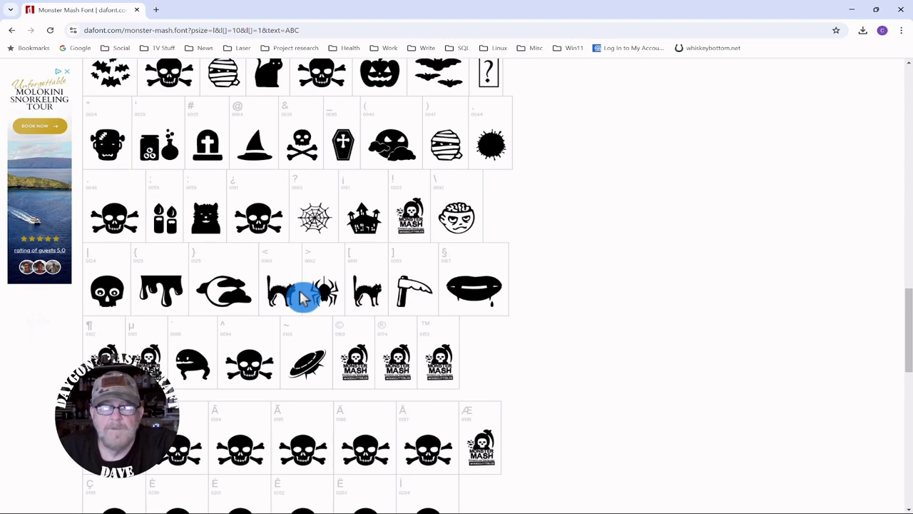
{"action": "scroll", "coordinate": [300, 298], "scroll_direction": "down", "scroll_amount": 4}
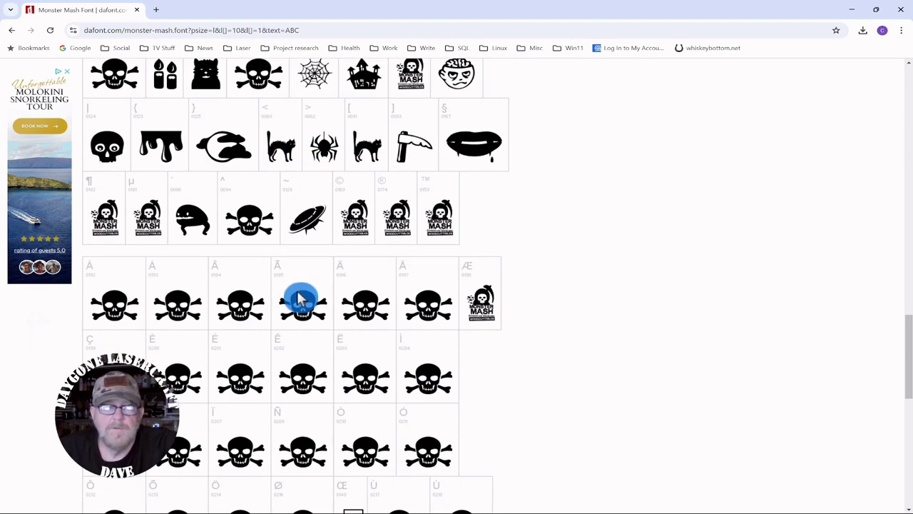
{"action": "scroll", "coordinate": [300, 298], "scroll_direction": "up", "scroll_amount": 15}
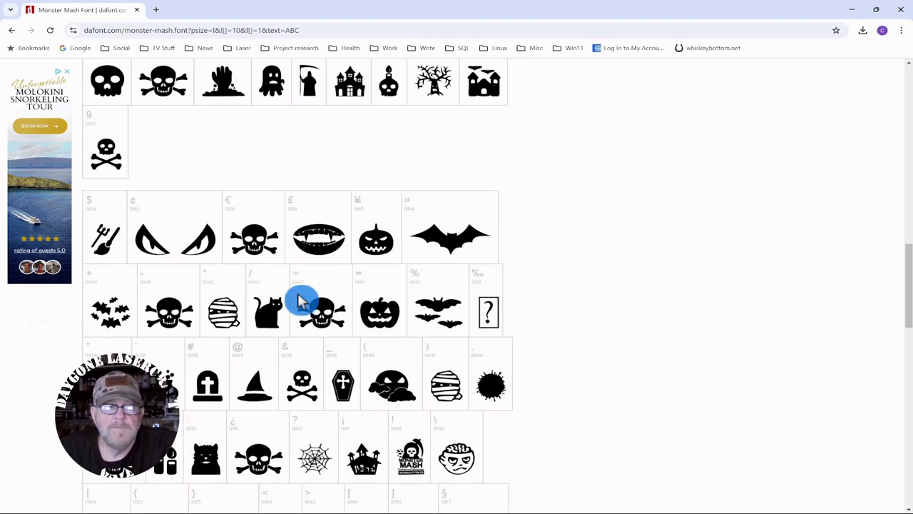
{"action": "scroll", "coordinate": [301, 304], "scroll_direction": "up", "scroll_amount": 6}
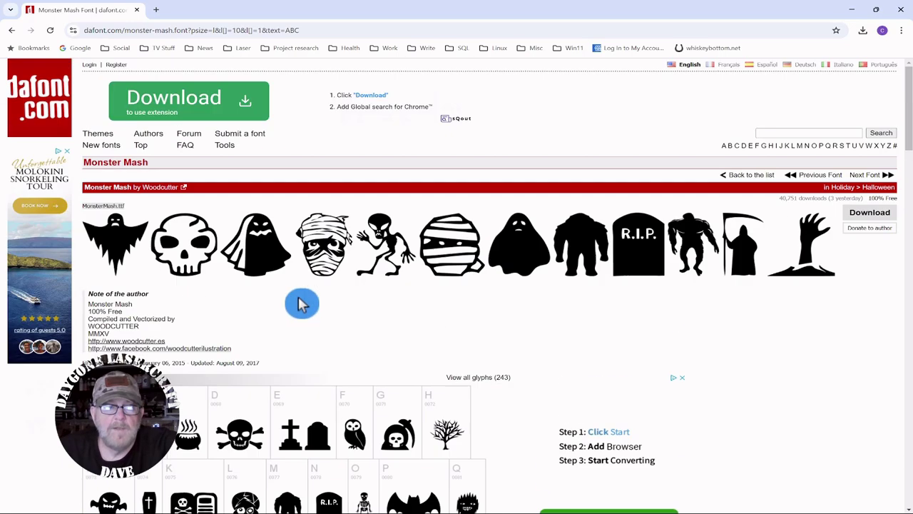
{"action": "scroll", "coordinate": [302, 304], "scroll_direction": "down", "scroll_amount": 4}
{"action": "scroll", "coordinate": [300, 309], "scroll_direction": "down", "scroll_amount": 3}
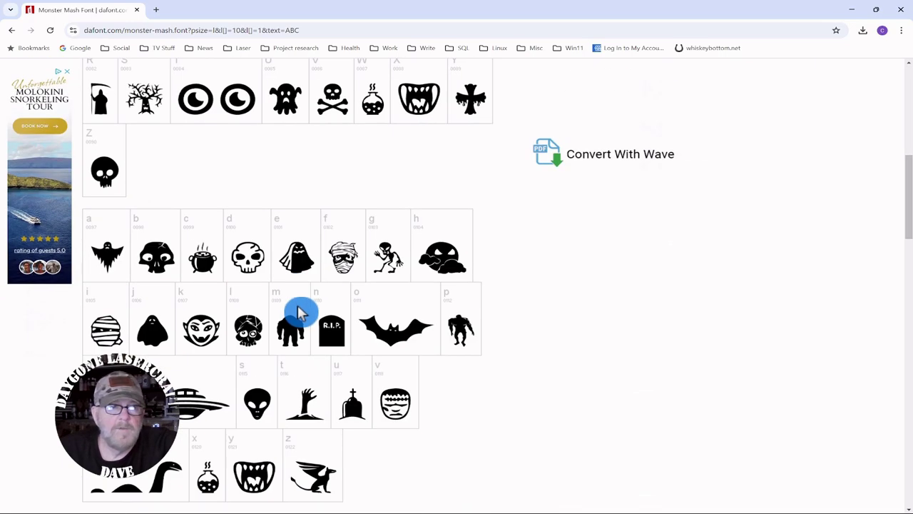
{"action": "scroll", "coordinate": [300, 310], "scroll_direction": "down", "scroll_amount": 2}
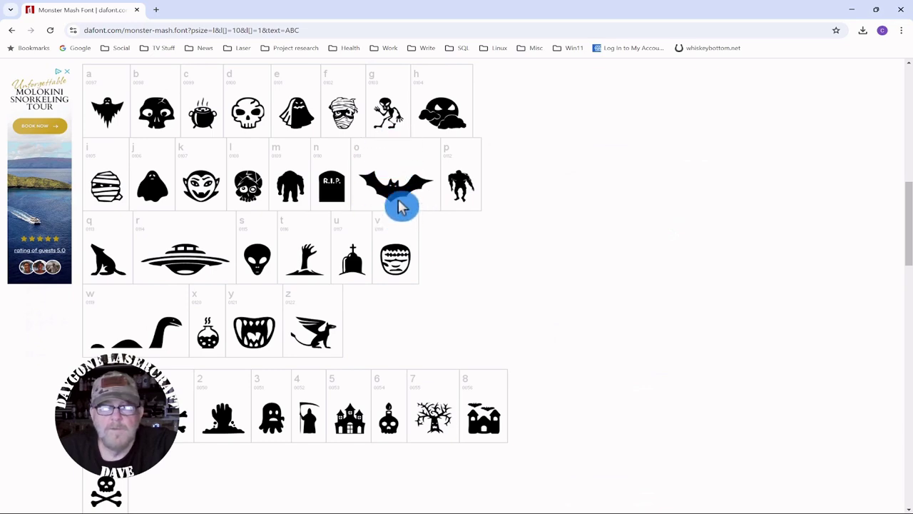
{"action": "scroll", "coordinate": [240, 327], "scroll_direction": "up", "scroll_amount": 10}
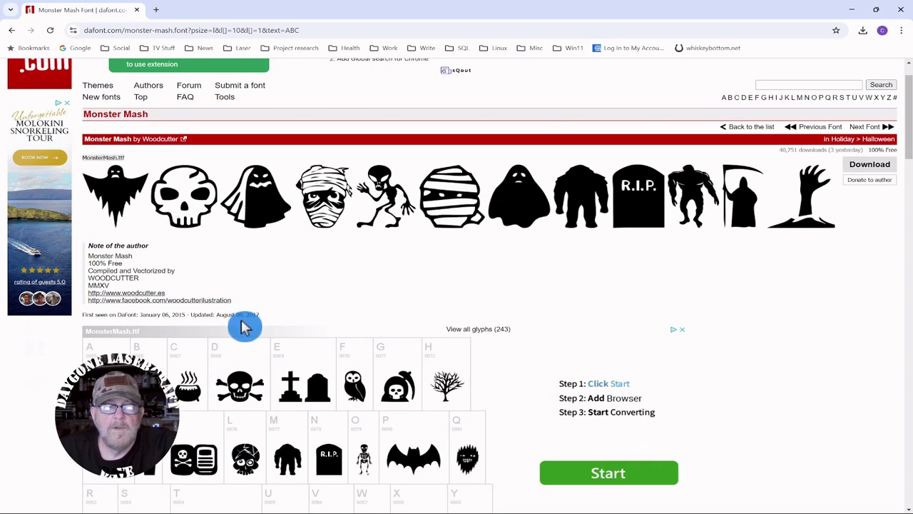
{"action": "scroll", "coordinate": [241, 327], "scroll_direction": "up", "scroll_amount": 1}
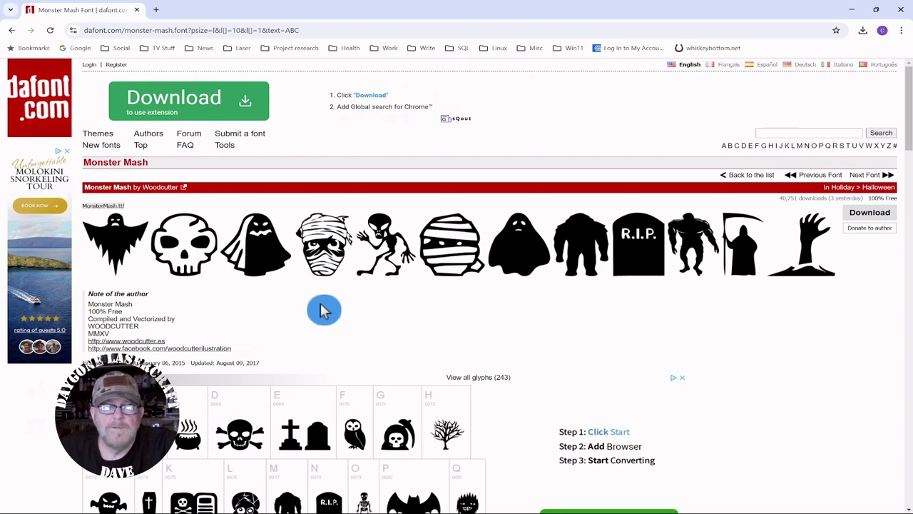
{"action": "left_click", "coordinate": [865, 216]}
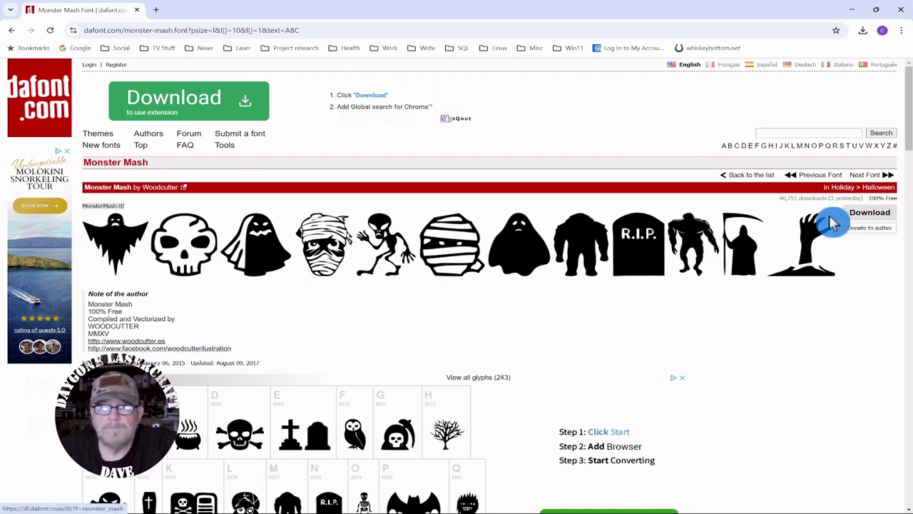
Step: Minimize the browser, open the yt_projects_sep2024 folder in File Explorer, and inspect monster_mash.zip
{"action": "left_click", "coordinate": [851, 10]}
{"action": "mouse_move", "coordinate": [157, 508]}
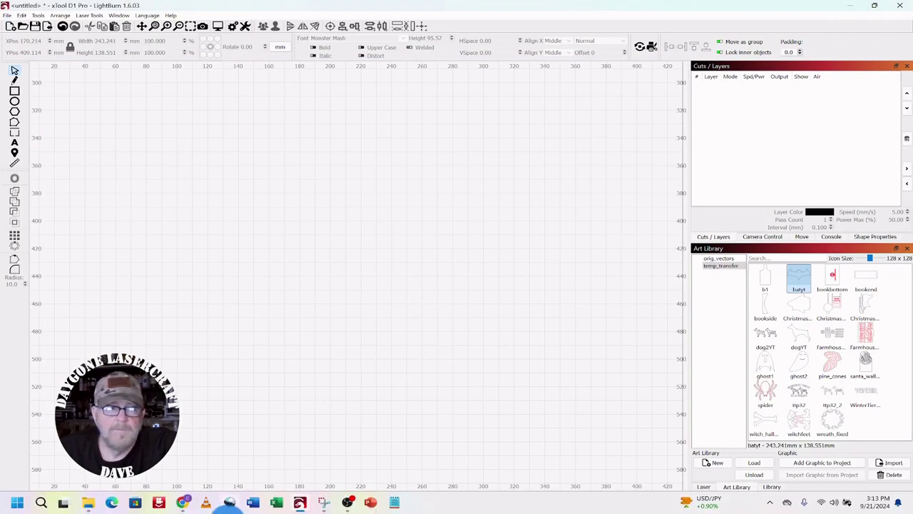
{"action": "left_click", "coordinate": [90, 504]}
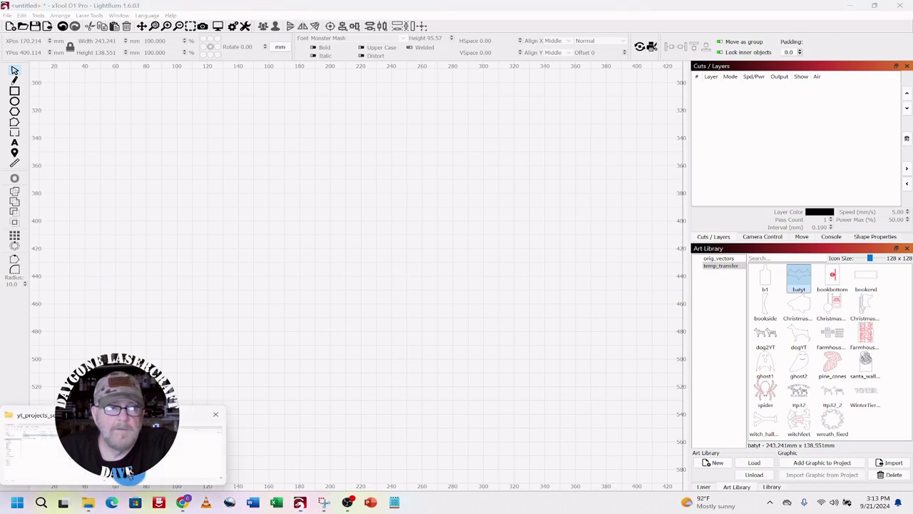
{"action": "left_click", "coordinate": [62, 465]}
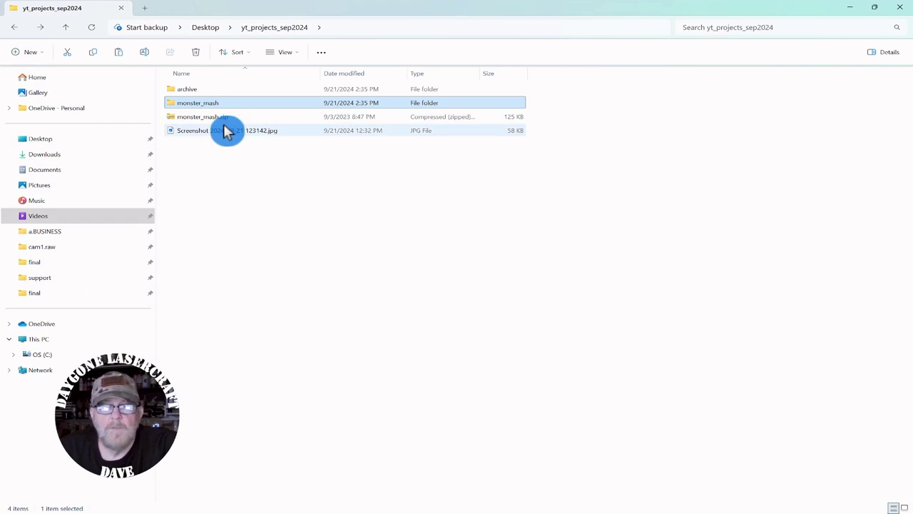
{"action": "right_click", "coordinate": [201, 120]}
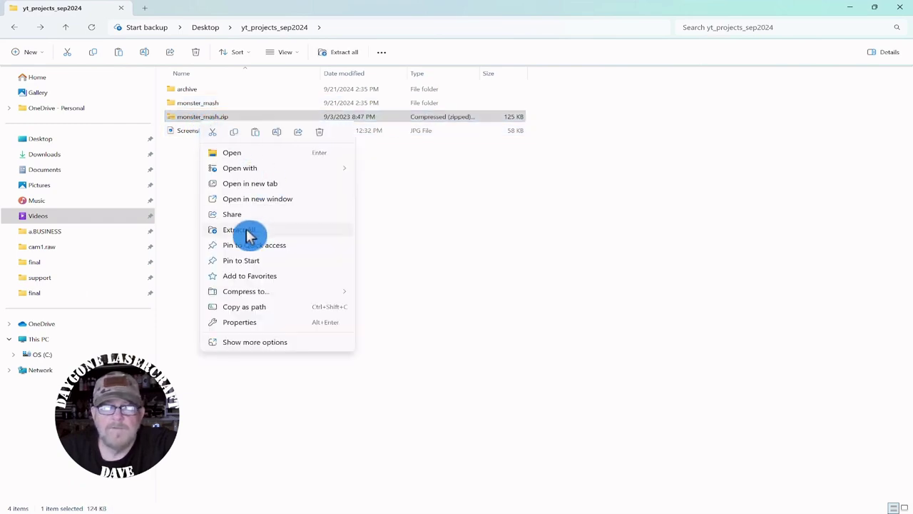
{"action": "left_click", "coordinate": [497, 241]}
Step: Open the monster_mash folder, check MonsterMash.ttf, and minimize Explorer to return to LightBurn
{"action": "double_click", "coordinate": [189, 104]}
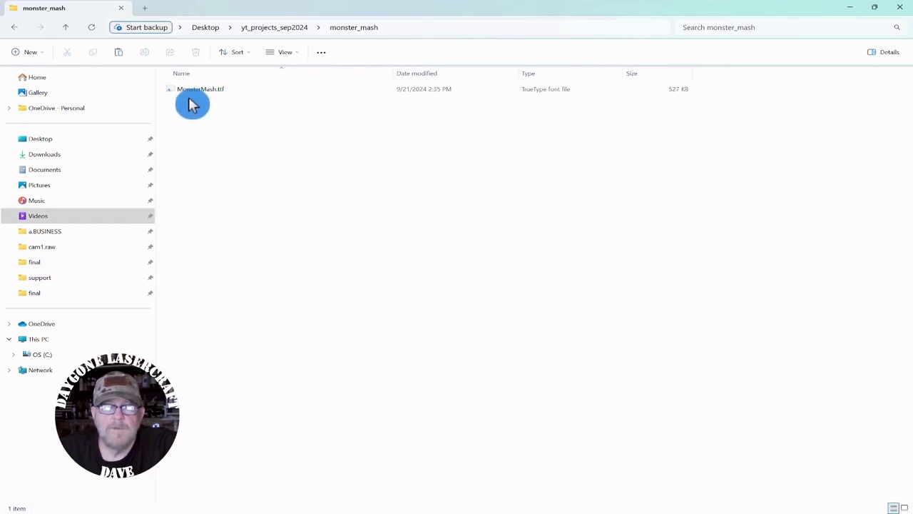
{"action": "right_click", "coordinate": [202, 96]}
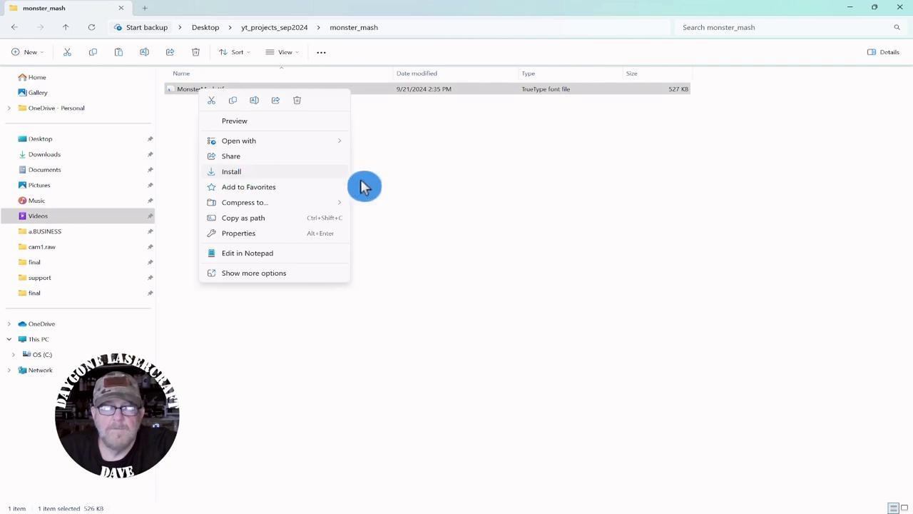
{"action": "left_click", "coordinate": [489, 243]}
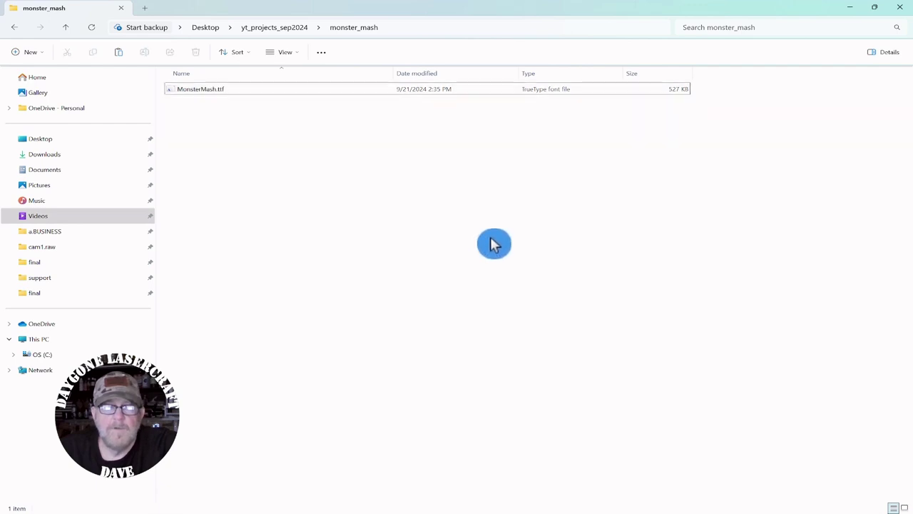
{"action": "left_click", "coordinate": [850, 8]}
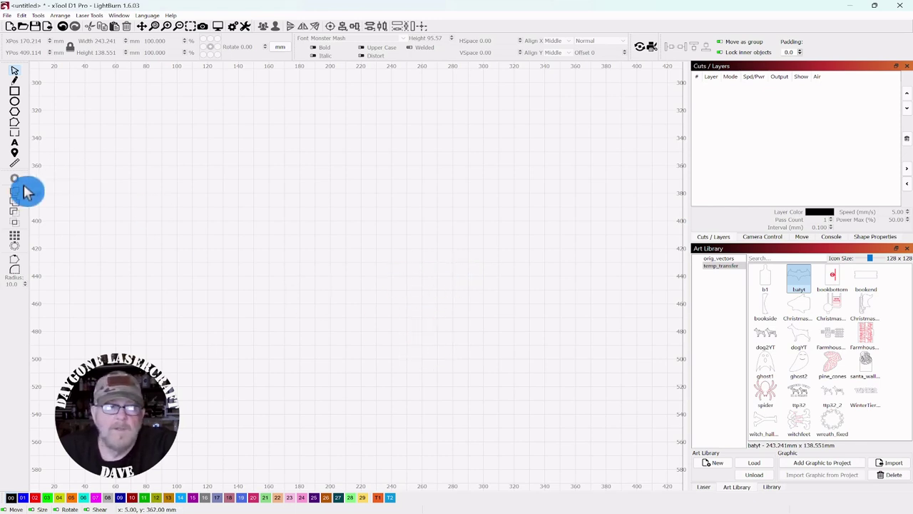
Step: Type 'b' in the Monster Mash font to place a bat glyph and move it up-right
{"action": "left_click", "coordinate": [15, 143]}
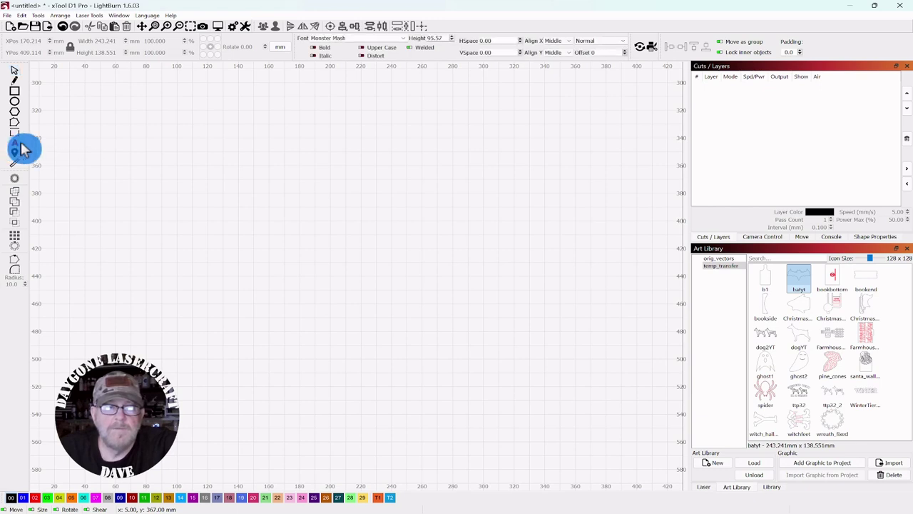
{"action": "left_click", "coordinate": [206, 189]}
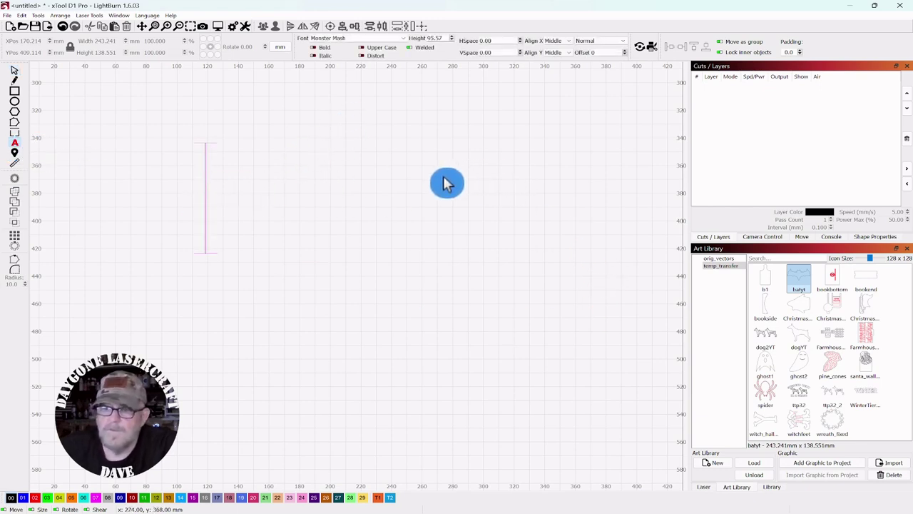
{"action": "type", "text": "b"}
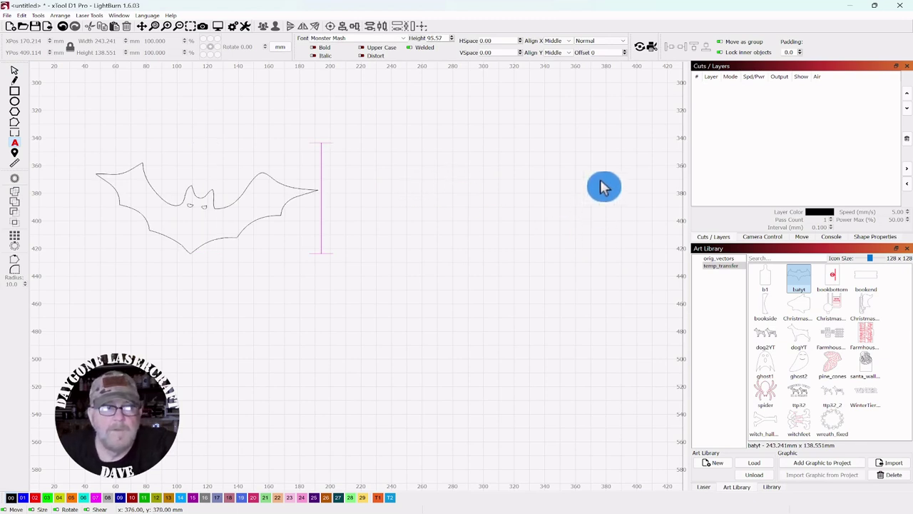
{"action": "left_click", "coordinate": [16, 75]}
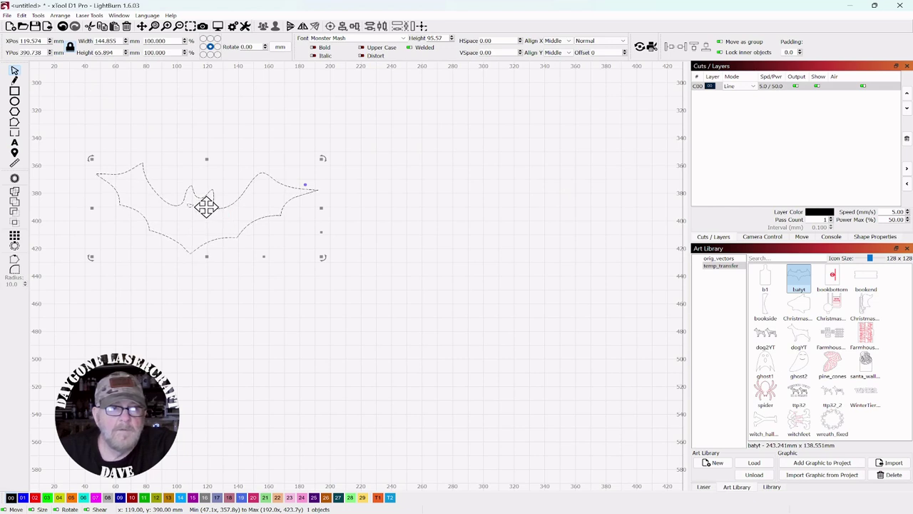
{"action": "left_click_drag", "start_coordinate": [206, 206], "coordinate": [485, 157]}
Step: Draw a circle below-left of the bat for the moon
{"action": "left_click", "coordinate": [361, 208]}
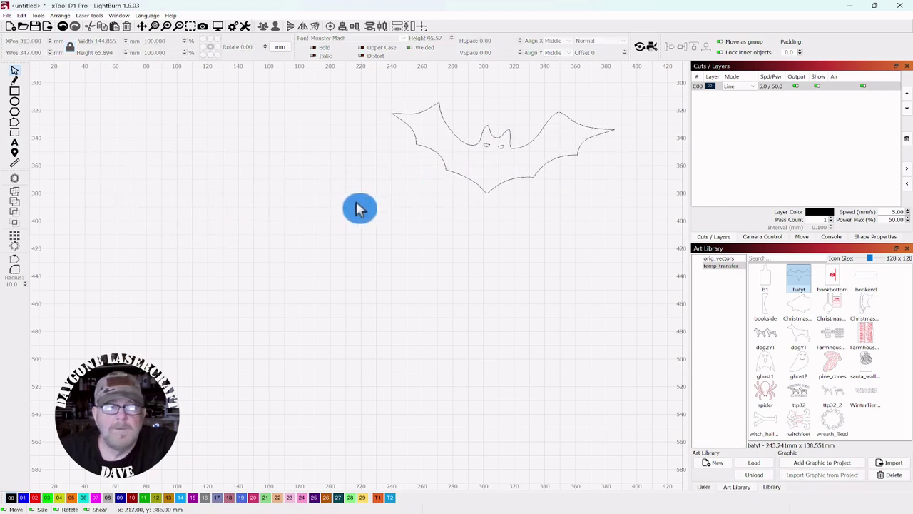
{"action": "left_click", "coordinate": [15, 102]}
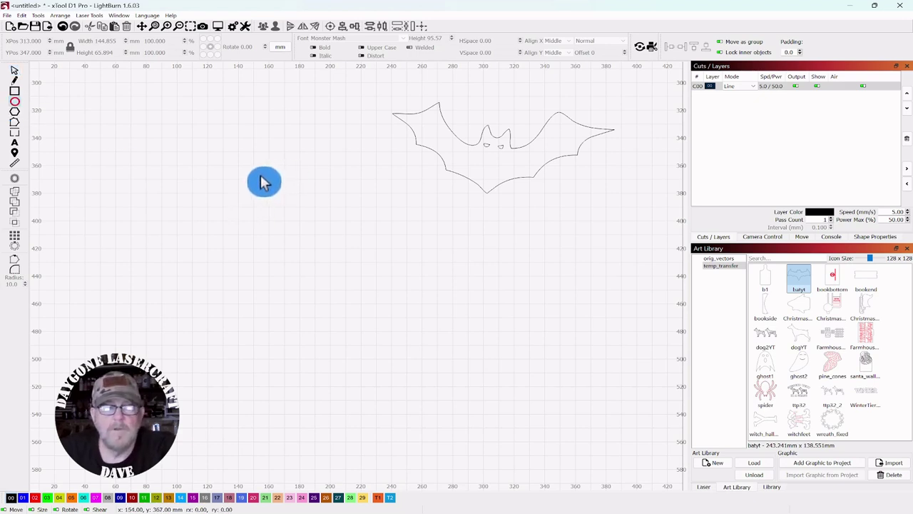
{"action": "left_click_drag", "start_coordinate": [261, 176], "coordinate": [421, 284]}
Step: Resize the moon circle to 130 × 130 mm and nudge it slightly right
{"action": "left_click", "coordinate": [13, 71]}
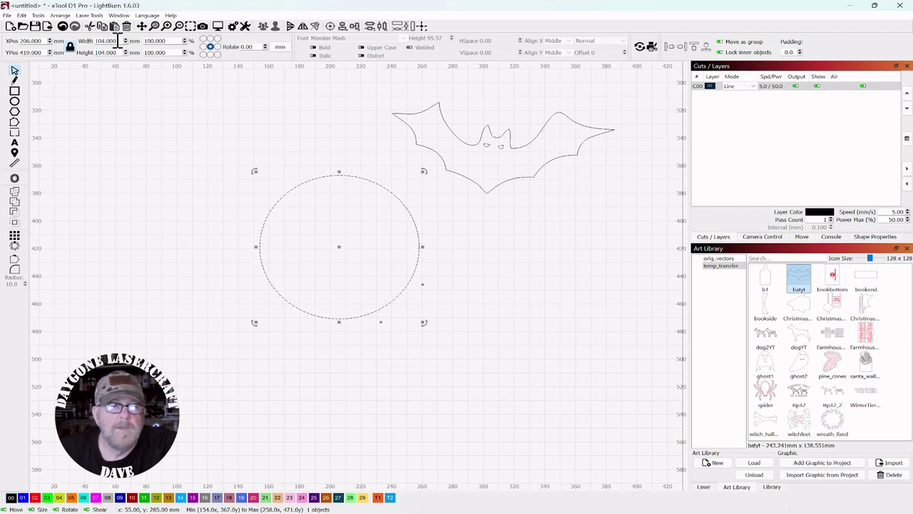
{"action": "left_click", "coordinate": [67, 66]}
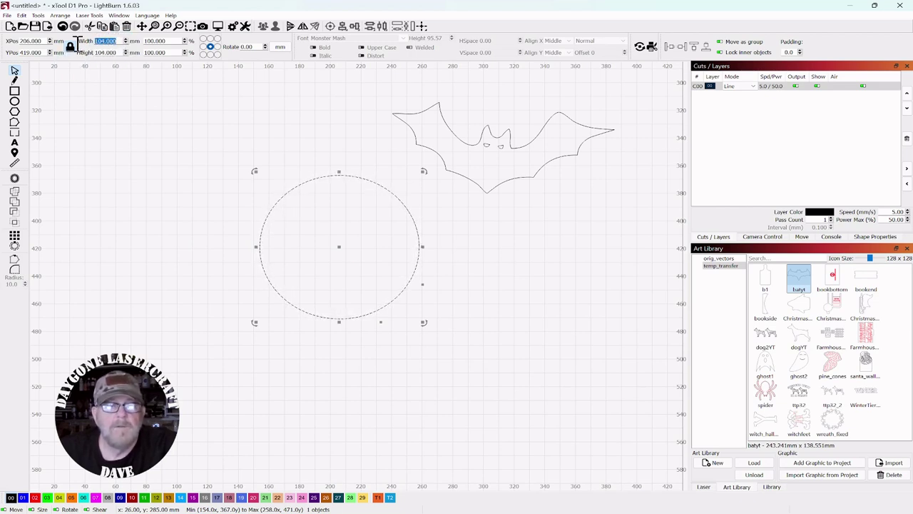
{"action": "left_click", "coordinate": [102, 123]}
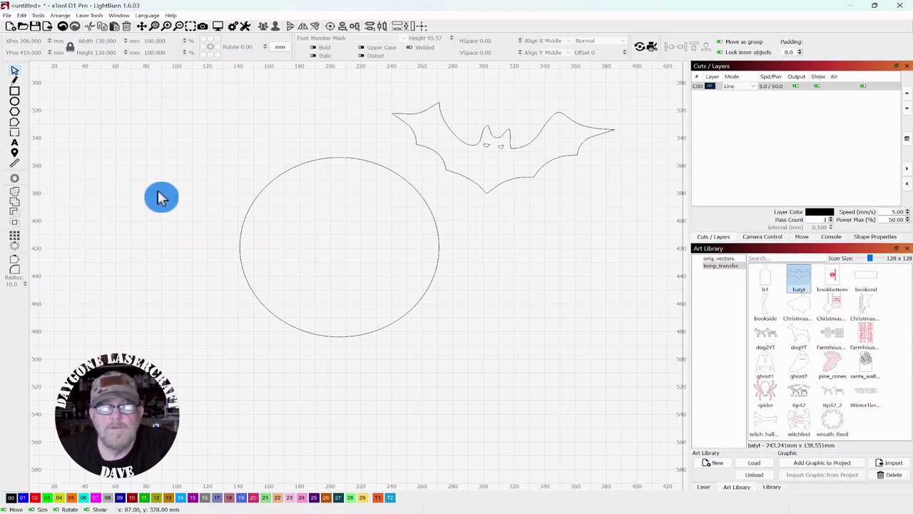
{"action": "left_click", "coordinate": [332, 224]}
{"action": "left_click_drag", "start_coordinate": [340, 246], "coordinate": [369, 249]}
Step: Move the bat left above the circle and shift the moon circle up and right
{"action": "left_click", "coordinate": [489, 172]}
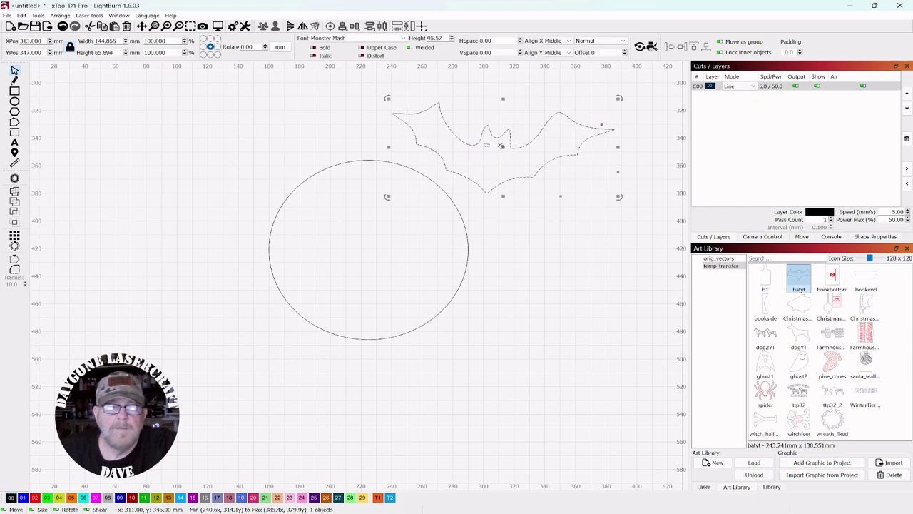
{"action": "left_click_drag", "start_coordinate": [503, 146], "coordinate": [228, 147]}
{"action": "left_click", "coordinate": [427, 166]}
{"action": "left_click", "coordinate": [379, 275]}
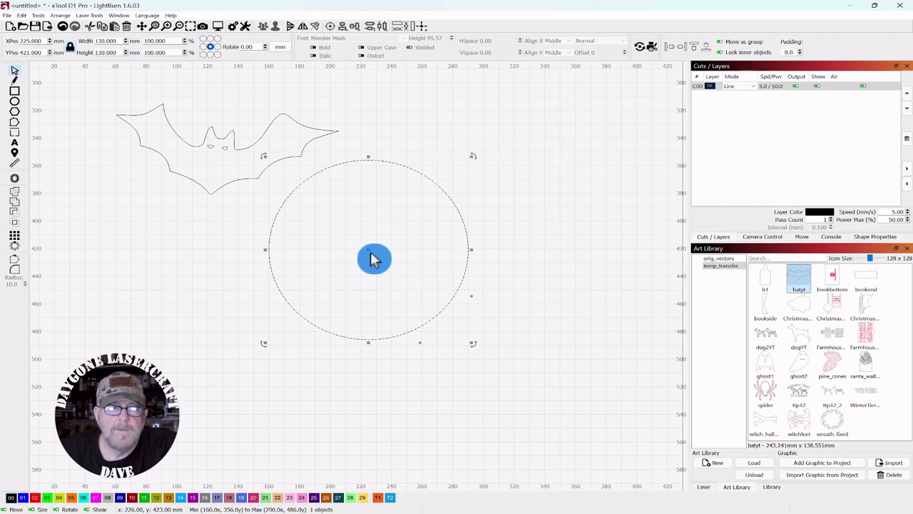
{"action": "left_click_drag", "start_coordinate": [378, 255], "coordinate": [428, 228]}
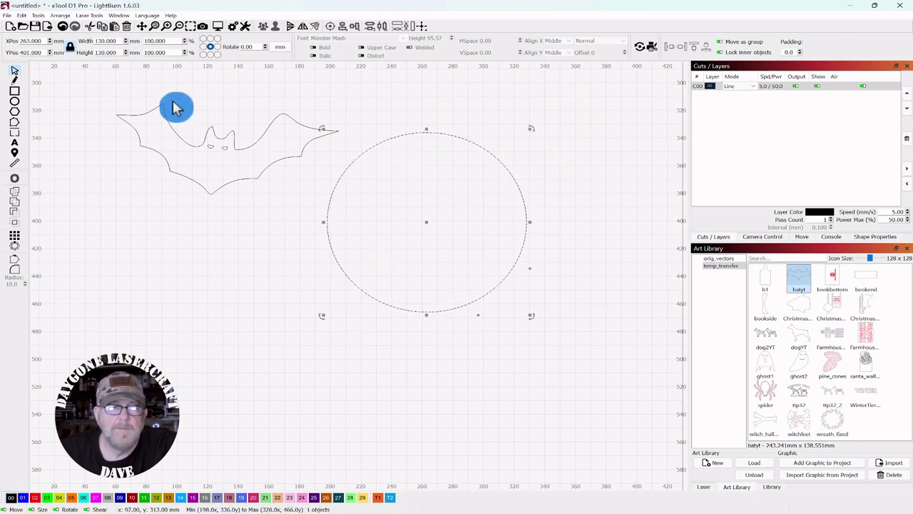
Step: Rotate the bat slightly counter-clockwise and set it over the moon's upper-left edge, then reselect it
{"action": "left_click", "coordinate": [152, 135]}
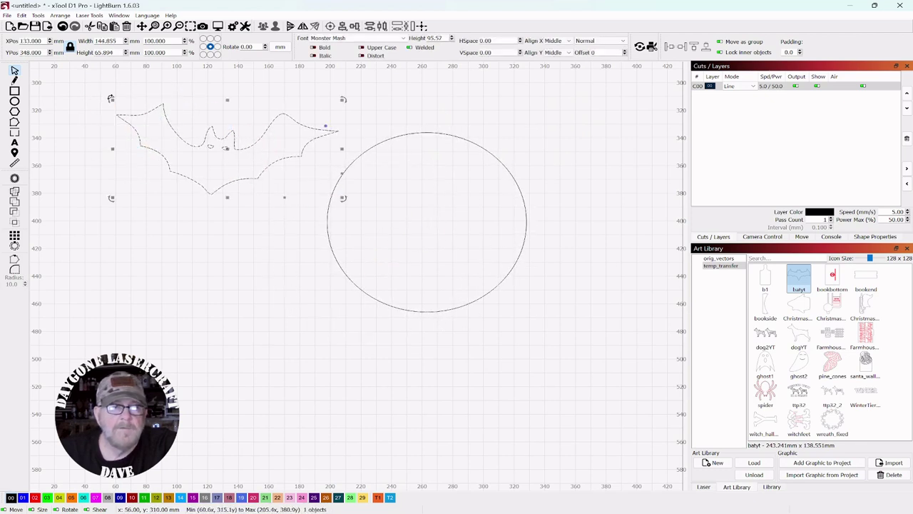
{"action": "left_click_drag", "start_coordinate": [102, 102], "coordinate": [312, 148]}
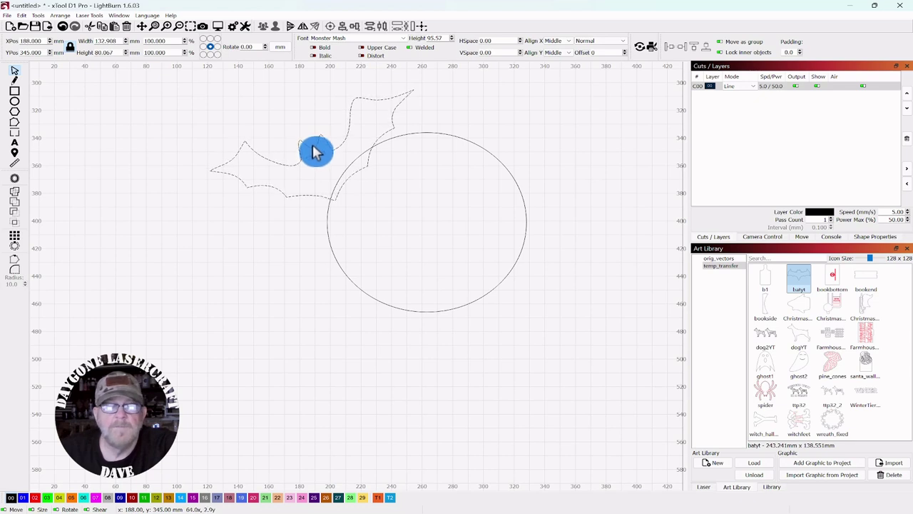
{"action": "left_click_drag", "start_coordinate": [316, 152], "coordinate": [316, 152]}
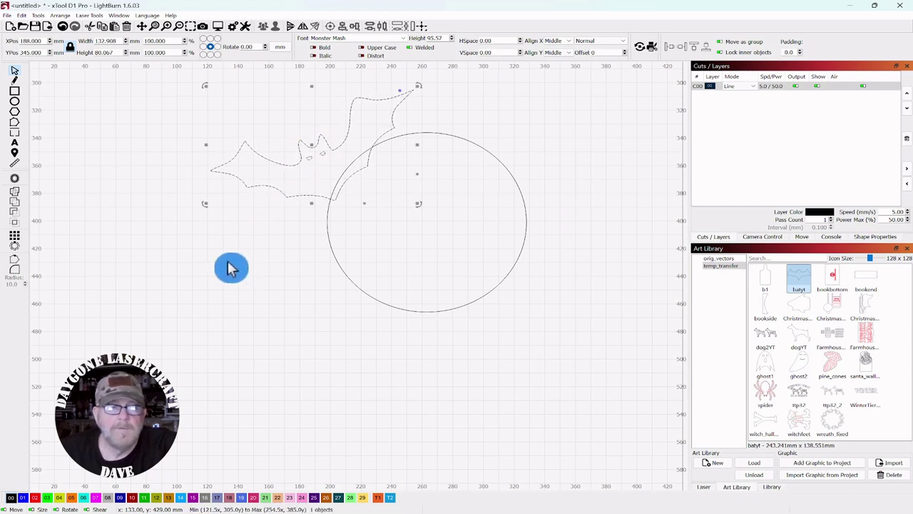
{"action": "left_click", "coordinate": [231, 268]}
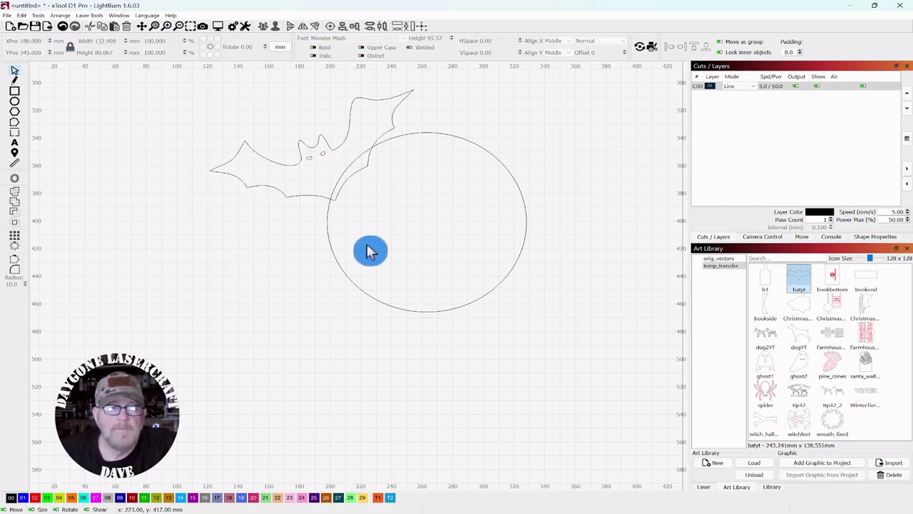
{"action": "scroll", "coordinate": [369, 249], "scroll_direction": "up", "scroll_amount": 2}
{"action": "left_click_drag", "start_coordinate": [233, 224], "coordinate": [210, 302]}
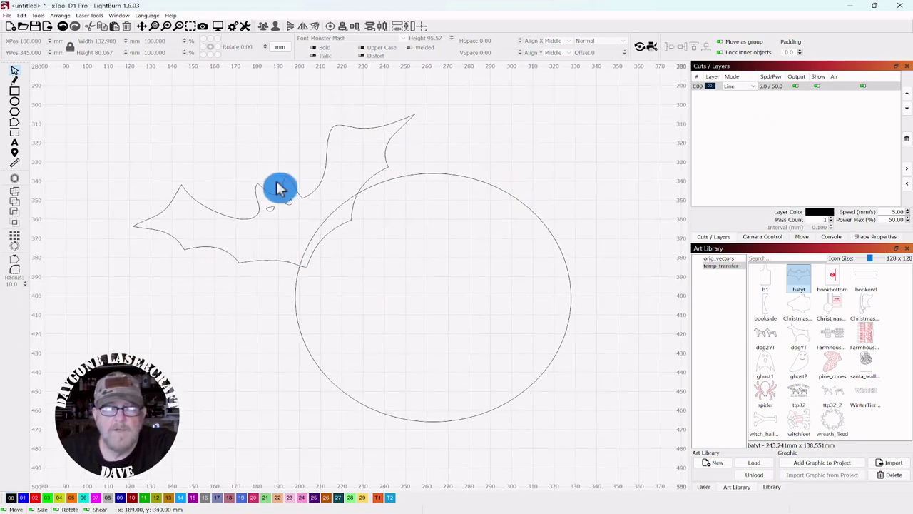
{"action": "left_click_drag", "start_coordinate": [356, 97], "coordinate": [286, 194]}
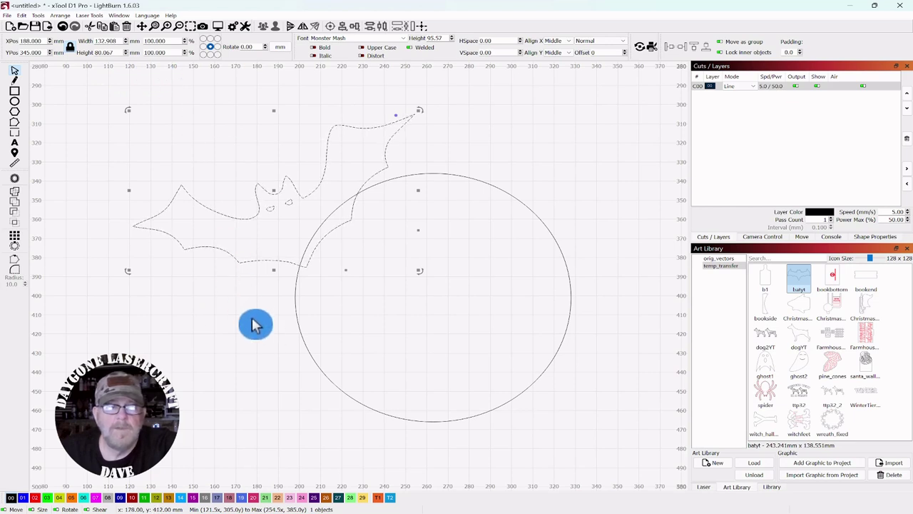
{"action": "scroll", "coordinate": [226, 322], "scroll_direction": "down", "scroll_amount": 4}
{"action": "scroll", "coordinate": [236, 375], "scroll_direction": "down", "scroll_amount": 2}
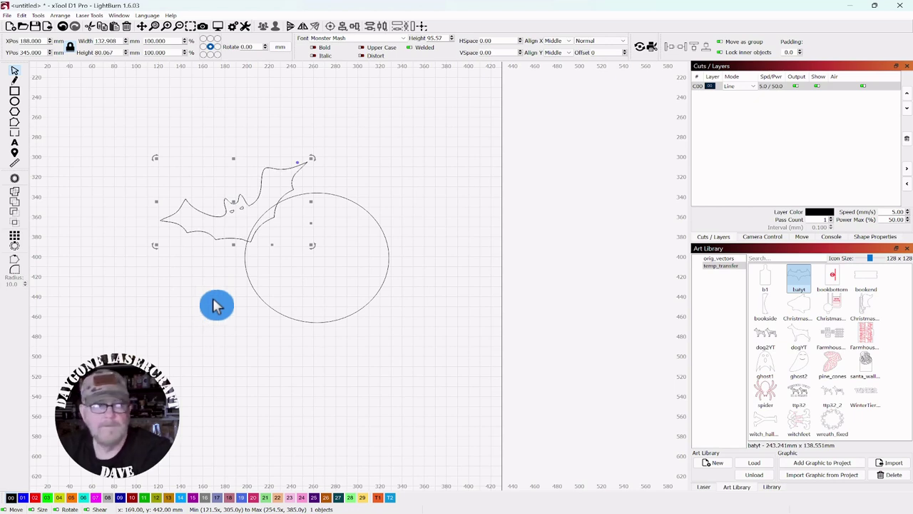
Step: Nudge the bat copy to the right with the arrow keys and zoom in on the bats
{"action": "key", "text": "Right"}
{"action": "key", "text": "Right"}
{"action": "key", "text": "Right"}
{"action": "key", "text": "Right"}
{"action": "key", "text": "Right"}
{"action": "key", "text": "Right"}
{"action": "key", "text": "Right"}
{"action": "key", "text": "Right"}
{"action": "key", "text": "Right"}
{"action": "key", "text": "Right"}
{"action": "key", "text": "Right"}
{"action": "key", "text": "Right"}
{"action": "key", "text": "Right"}
{"action": "key", "text": "Right"}
{"action": "key", "text": "Right"}
{"action": "key", "text": "Right"}
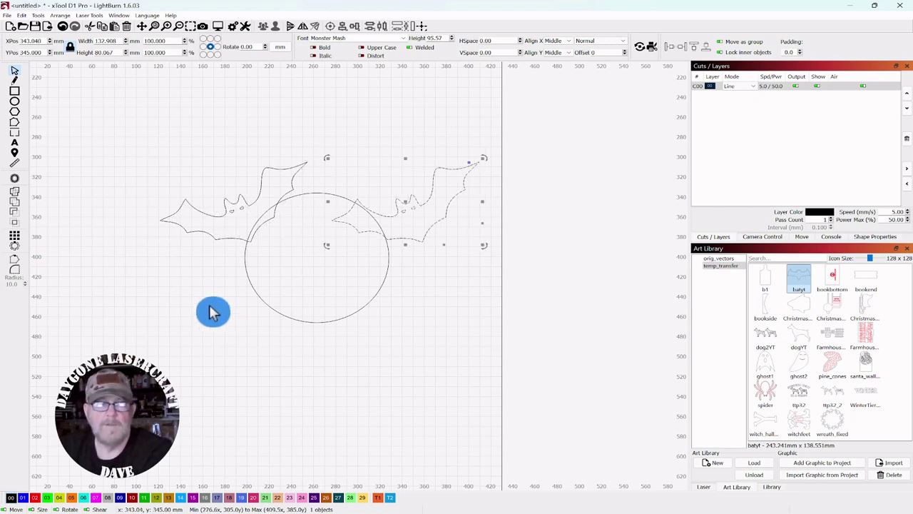
{"action": "key", "text": "Right"}
{"action": "key", "text": "Right"}
{"action": "key", "text": "Right"}
{"action": "key", "text": "Right"}
{"action": "key", "text": "Right"}
{"action": "key", "text": "Right"}
{"action": "key", "text": "Right"}
{"action": "key", "text": "Right"}
{"action": "key", "text": "Right"}
{"action": "key", "text": "Right"}
{"action": "left_click", "coordinate": [213, 312]}
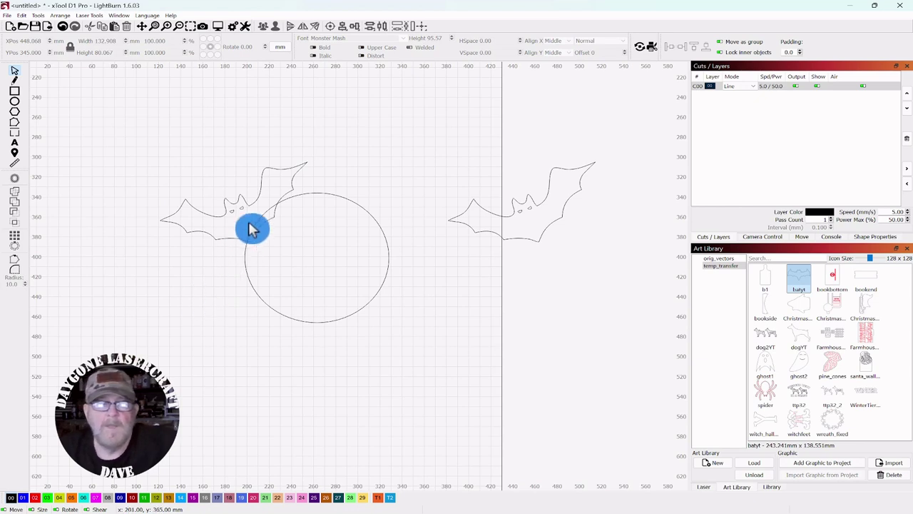
{"action": "scroll", "coordinate": [252, 271], "scroll_direction": "up", "scroll_amount": 2}
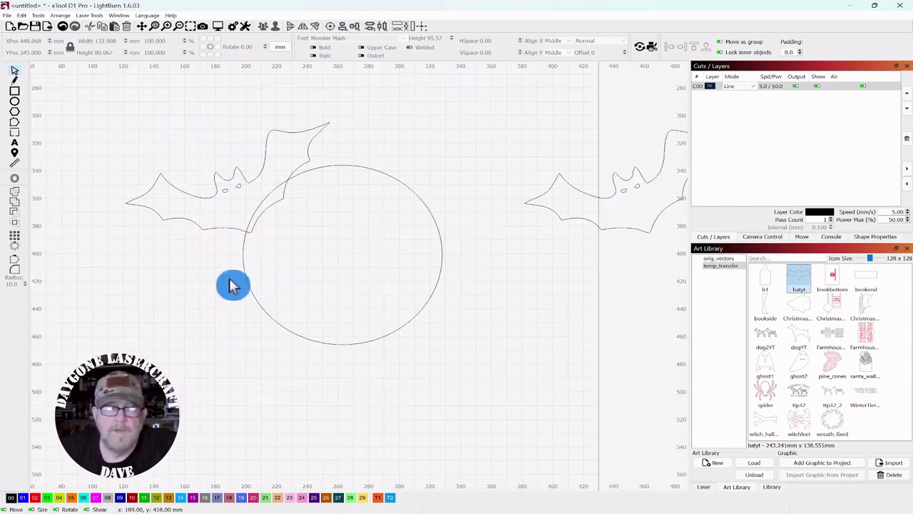
{"action": "left_click", "coordinate": [224, 307]}
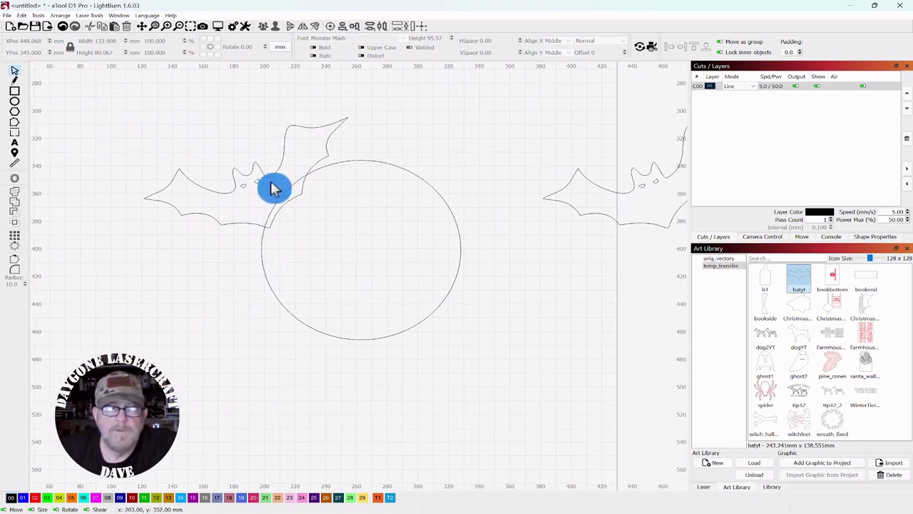
{"action": "scroll", "coordinate": [277, 187], "scroll_direction": "up", "scroll_amount": 2}
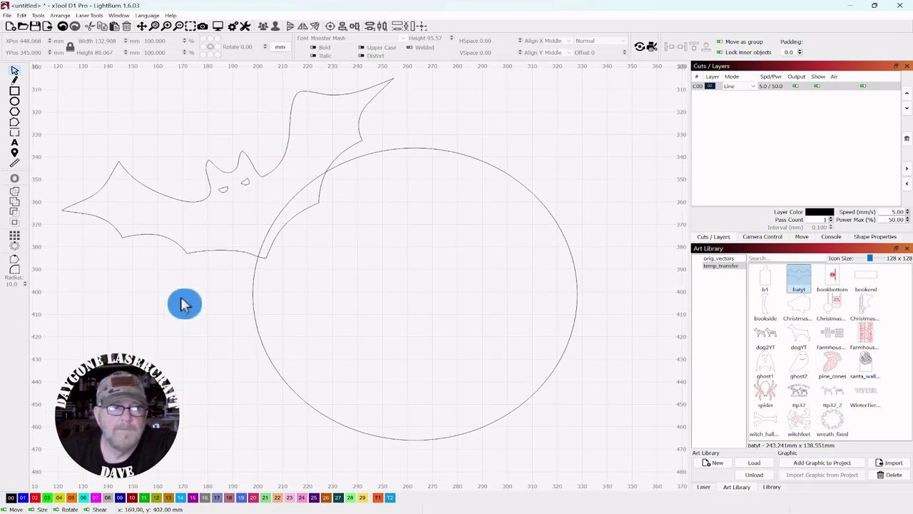
Step: Draw an ellipse over the left bat's eyes, tilt it to match the head, and select both
{"action": "left_click", "coordinate": [16, 104]}
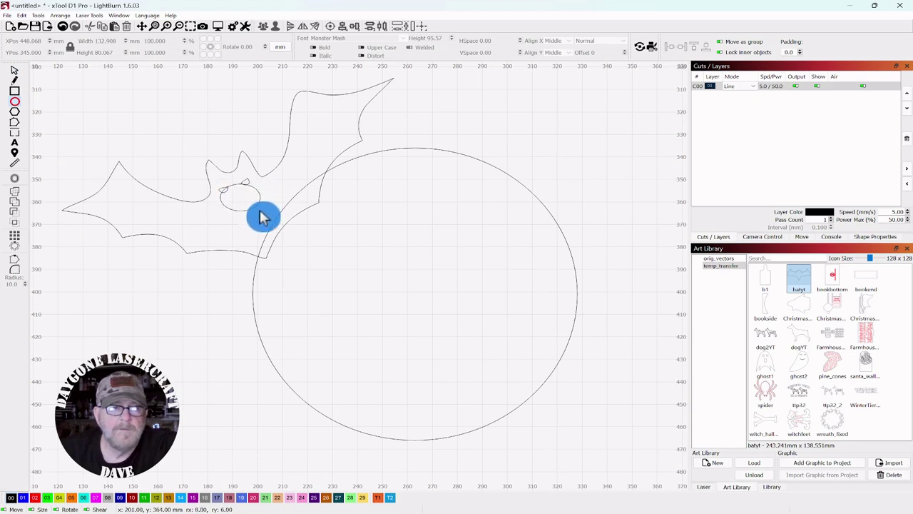
{"action": "left_click_drag", "start_coordinate": [264, 209], "coordinate": [264, 210]}
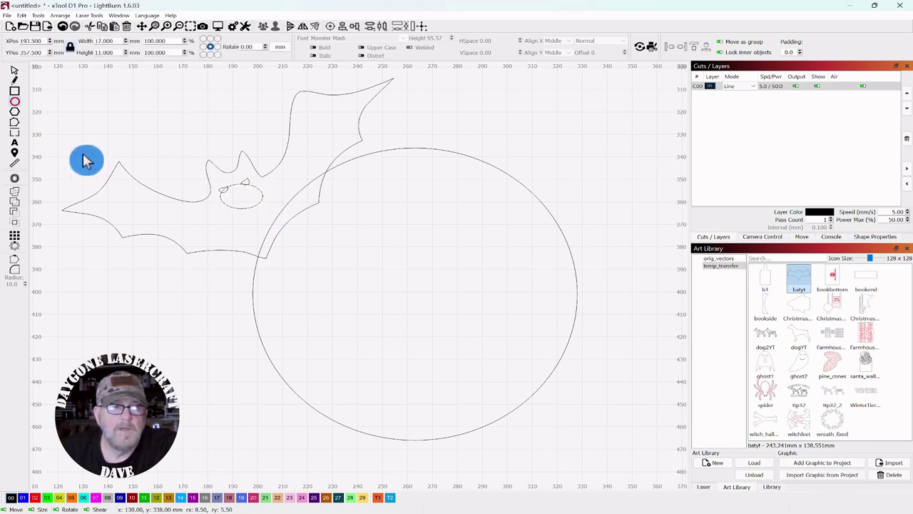
{"action": "left_click", "coordinate": [16, 77]}
{"action": "left_click", "coordinate": [199, 211]}
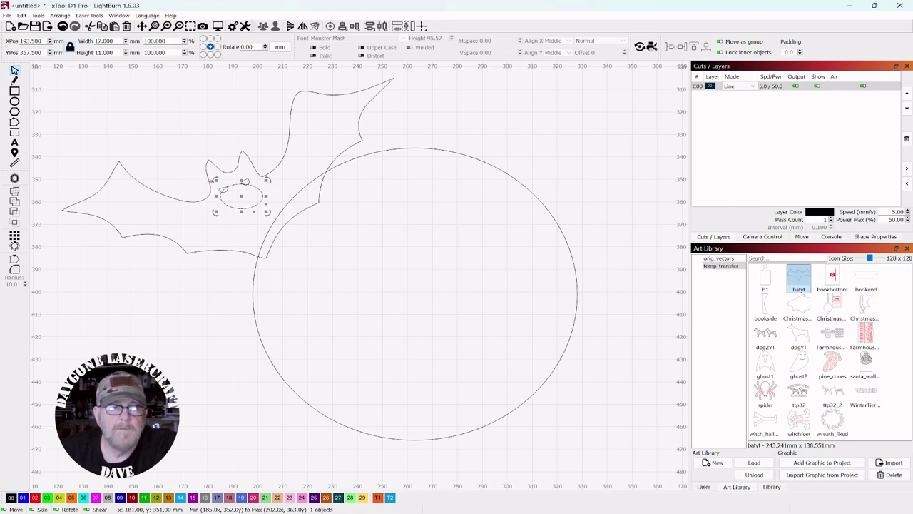
{"action": "left_click_drag", "start_coordinate": [215, 180], "coordinate": [241, 196]}
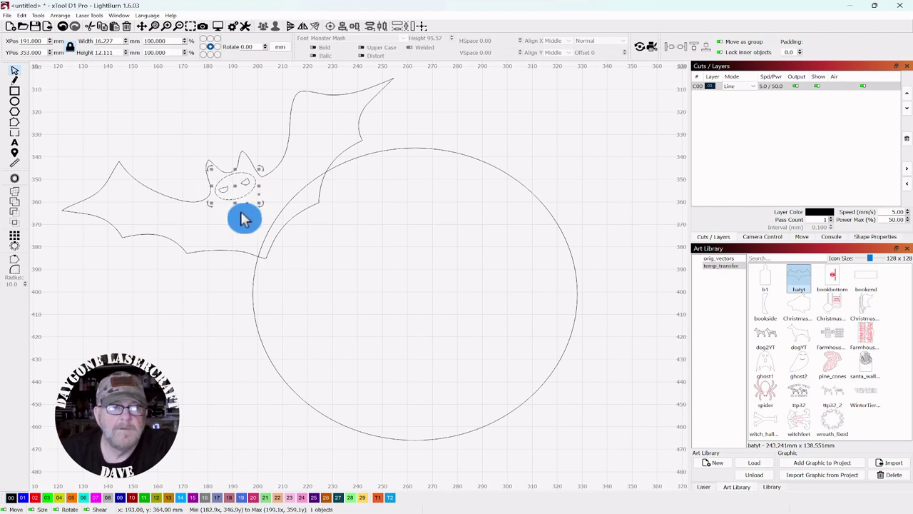
{"action": "left_click", "coordinate": [243, 218]}
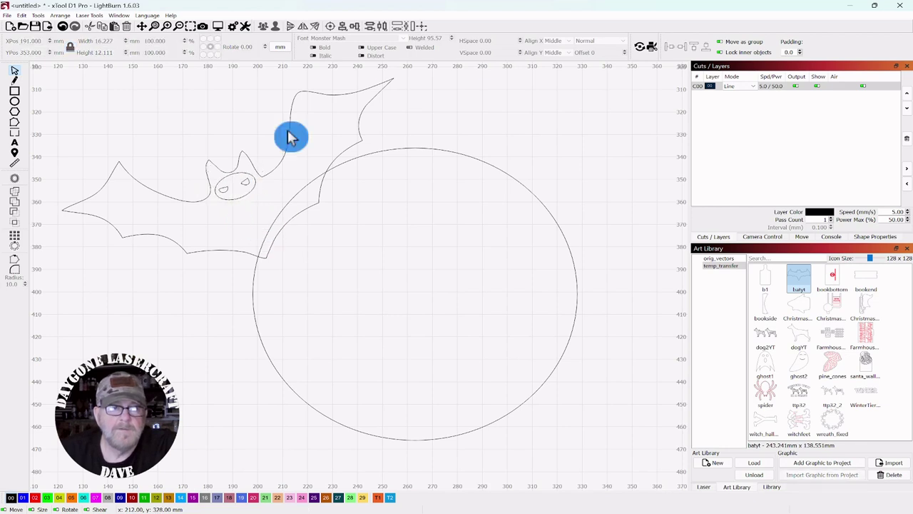
{"action": "left_click", "coordinate": [202, 206]}
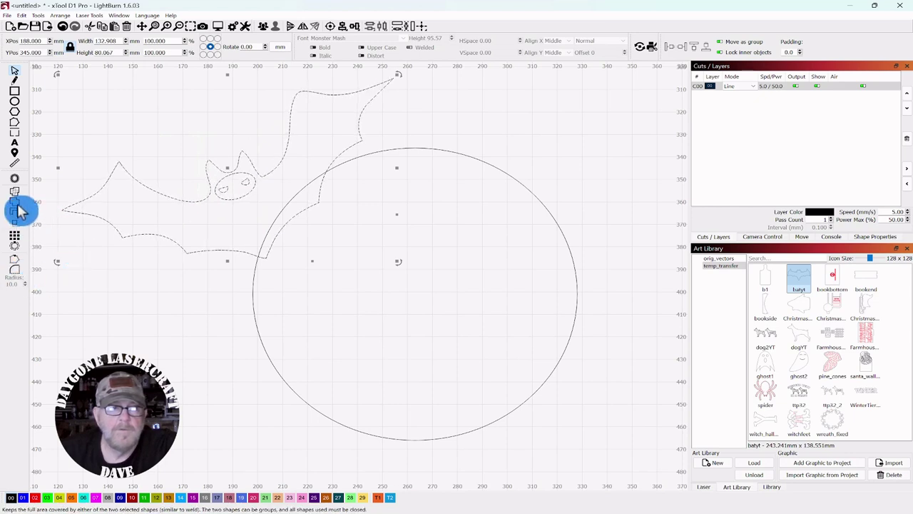
Step: Union the left bat with its head ellipse using the Boolean Assistant after previewing each option
{"action": "left_click", "coordinate": [40, 16]}
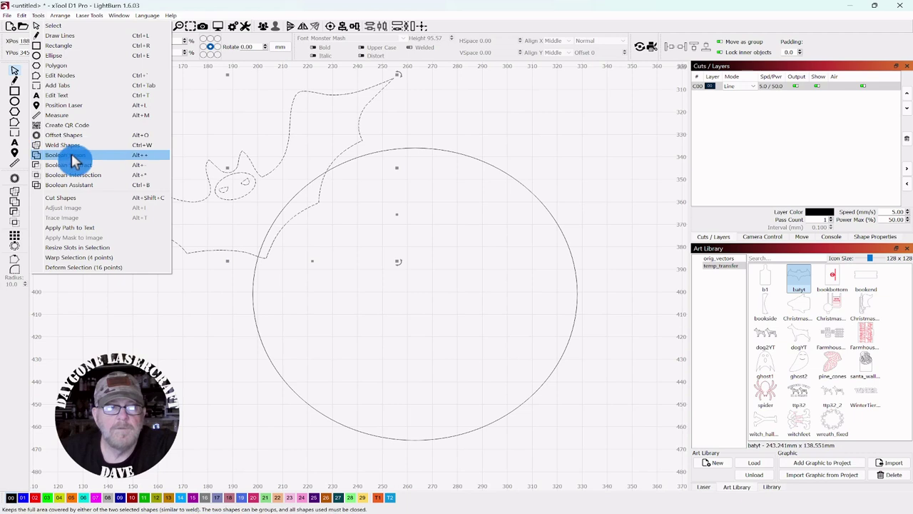
{"action": "left_click", "coordinate": [53, 198]}
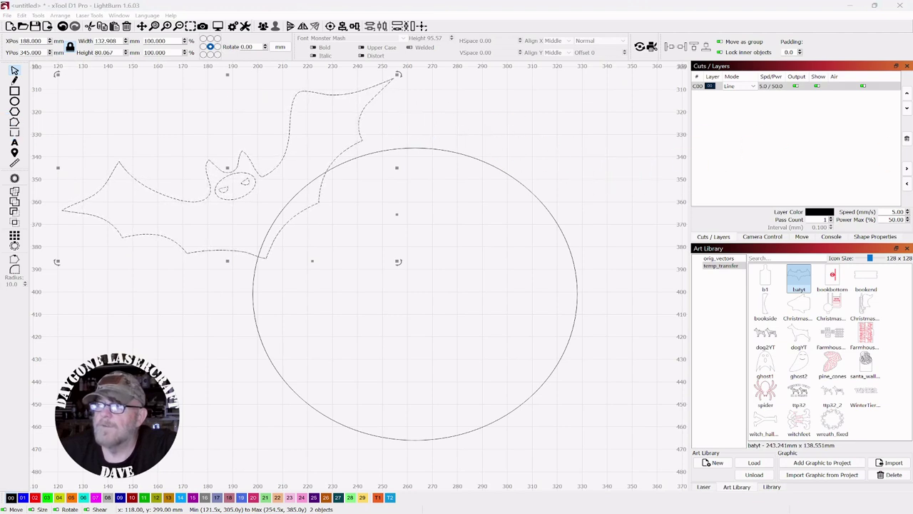
{"action": "left_click_drag", "start_coordinate": [371, 206], "coordinate": [608, 115]}
{"action": "left_click", "coordinate": [530, 141]}
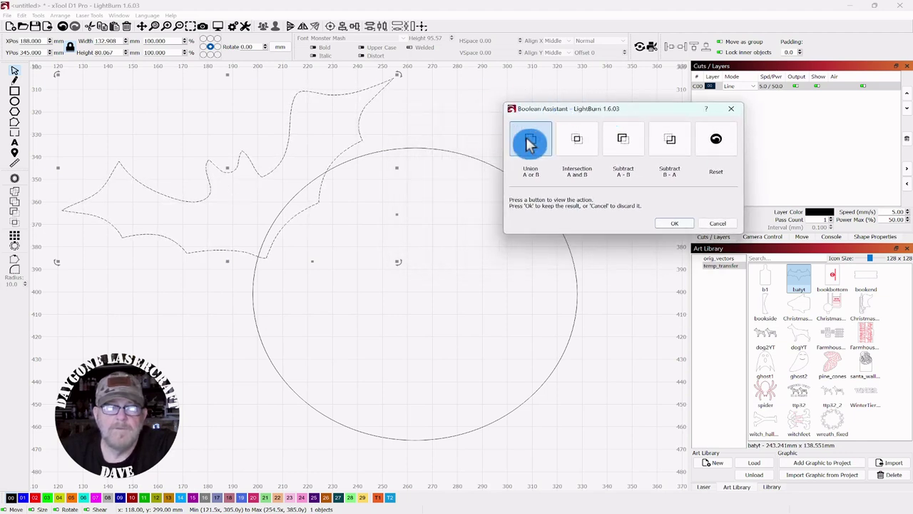
{"action": "left_click", "coordinate": [578, 142]}
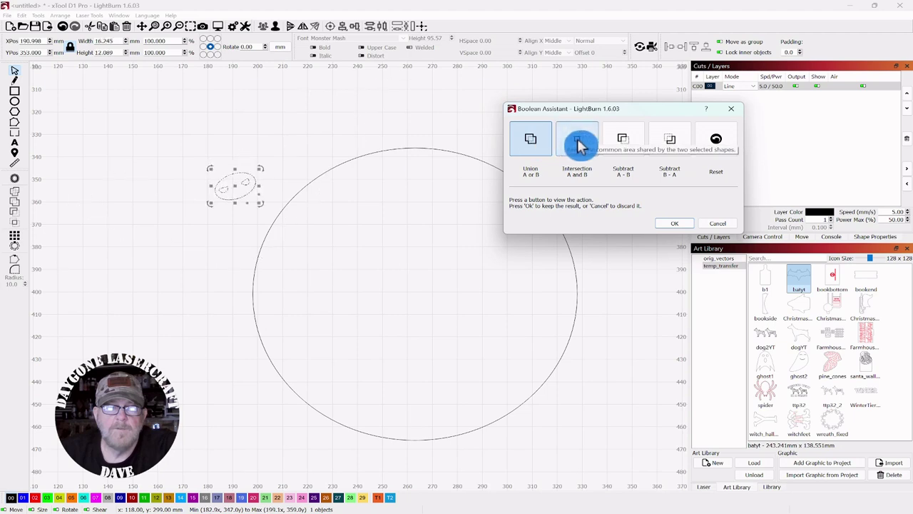
{"action": "left_click", "coordinate": [619, 144]}
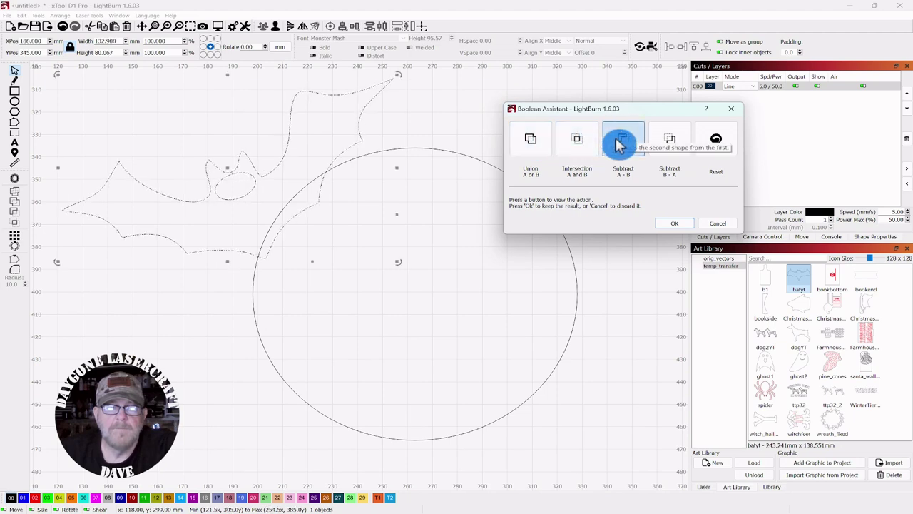
{"action": "left_click", "coordinate": [673, 144]}
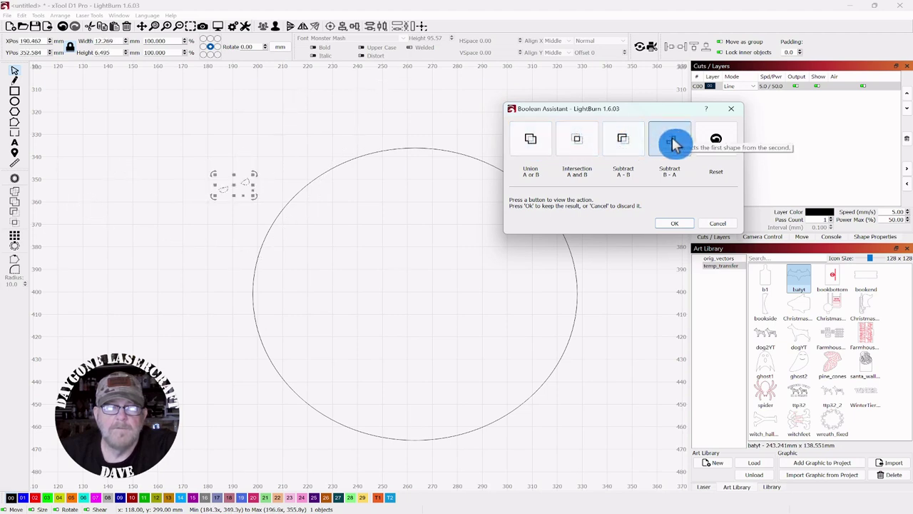
{"action": "left_click", "coordinate": [530, 145]}
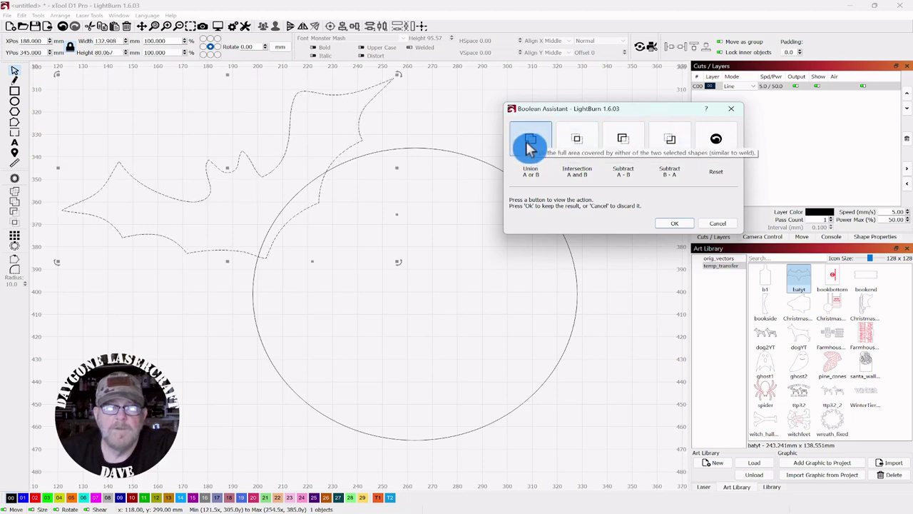
{"action": "left_click", "coordinate": [686, 224]}
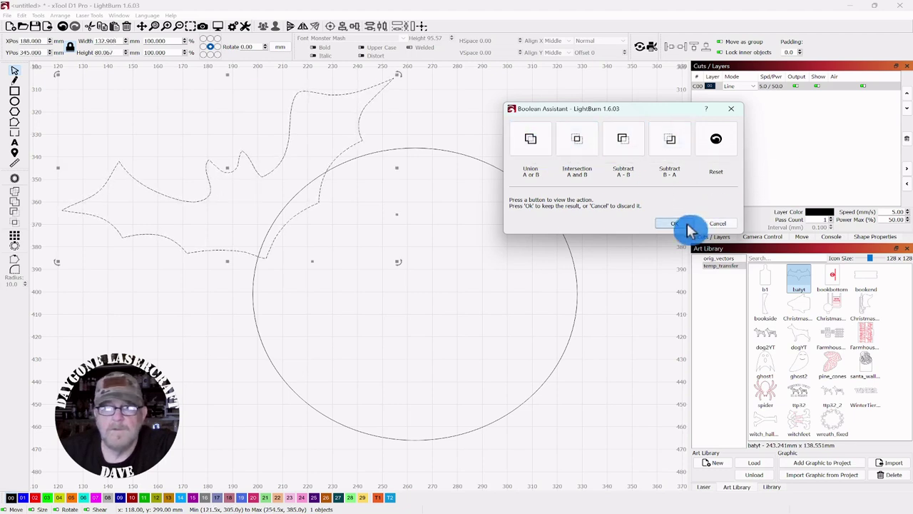
Step: Pan and zoom out to frame both bats and the moon
{"action": "scroll", "coordinate": [238, 326], "scroll_direction": "down", "scroll_amount": 1}
{"action": "scroll", "coordinate": [238, 321], "scroll_direction": "down", "scroll_amount": 2}
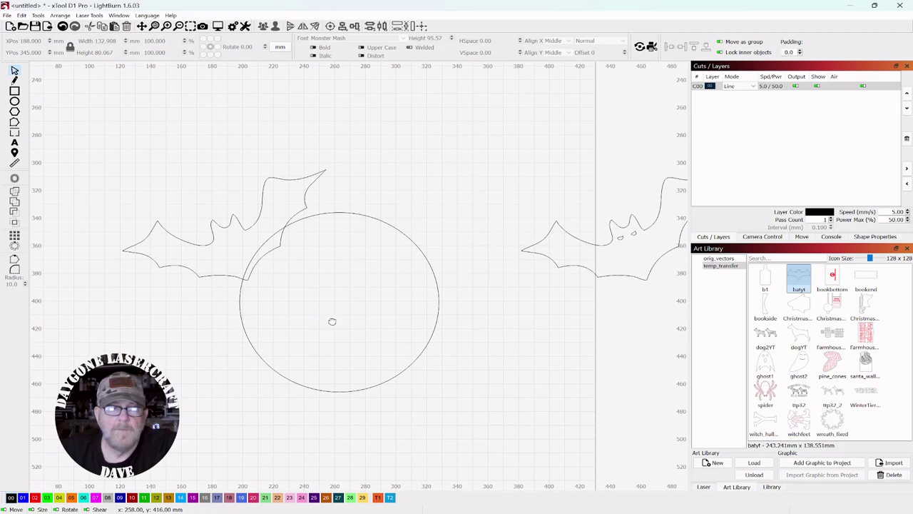
{"action": "left_click_drag", "start_coordinate": [335, 314], "coordinate": [387, 256]}
{"action": "scroll", "coordinate": [432, 269], "scroll_direction": "down", "scroll_amount": 1}
{"action": "scroll", "coordinate": [438, 267], "scroll_direction": "up", "scroll_amount": 1}
{"action": "scroll", "coordinate": [446, 259], "scroll_direction": "down", "scroll_amount": 2}
{"action": "left_click_drag", "start_coordinate": [414, 224], "coordinate": [374, 202]}
{"action": "left_click", "coordinate": [441, 127]}
Step: Weld the left bat and moon circle into one outline, then nudge the right-hand bat
{"action": "left_click_drag", "start_coordinate": [441, 127], "coordinate": [238, 231]}
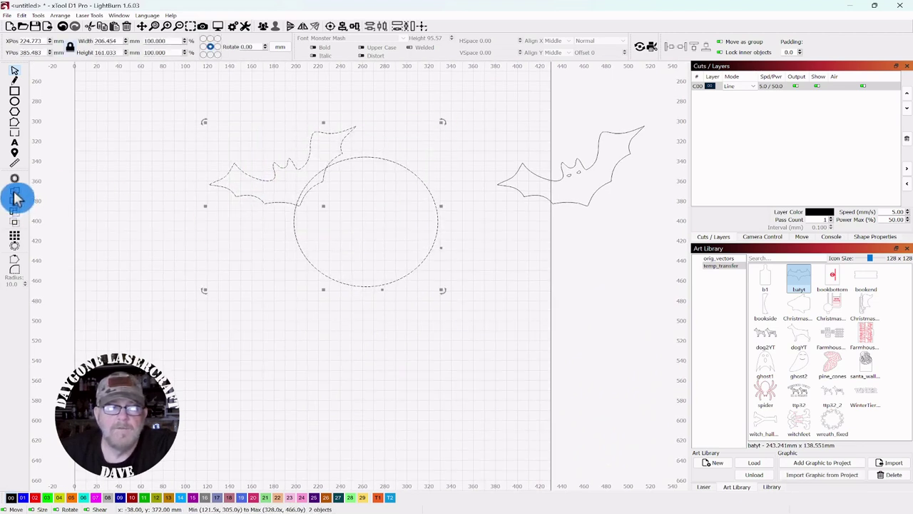
{"action": "left_click", "coordinate": [164, 234]}
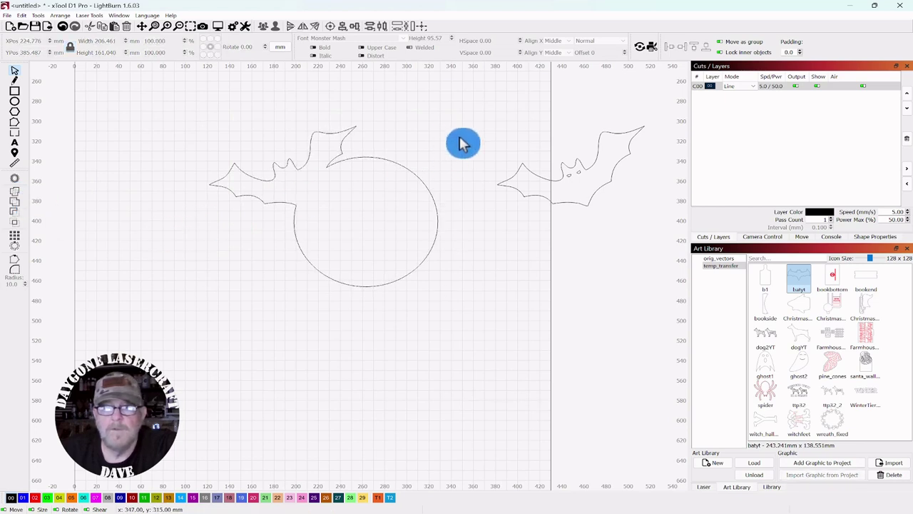
{"action": "left_click_drag", "start_coordinate": [626, 123], "coordinate": [547, 226]}
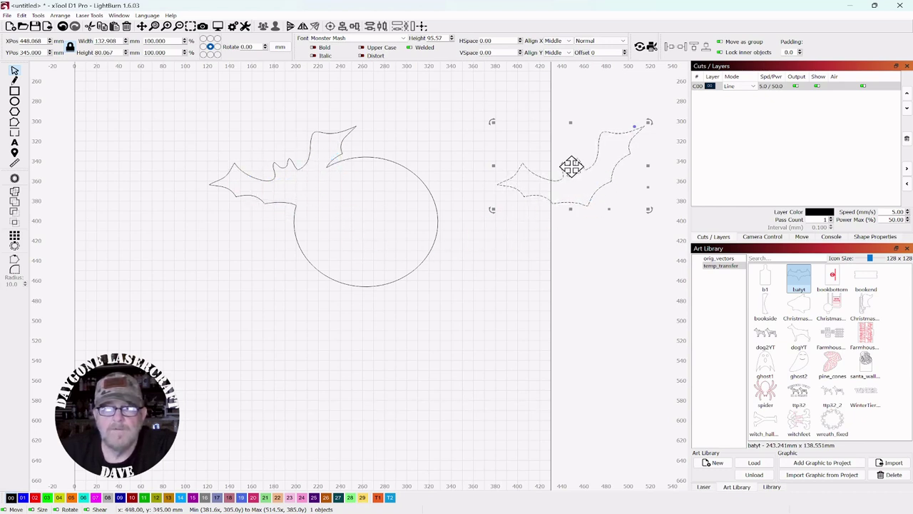
{"action": "mouse_move", "coordinate": [569, 166]}
{"action": "left_mouse_down"}
{"action": "mouse_move", "coordinate": [306, 179]}
{"action": "mouse_move", "coordinate": [283, 166]}
{"action": "mouse_move", "coordinate": [509, 155]}
{"action": "mouse_move", "coordinate": [561, 167]}
{"action": "left_mouse_up"}
Step: Shift the welded bat-and-moon piece up and to the right
{"action": "left_click", "coordinate": [481, 307]}
{"action": "left_click", "coordinate": [321, 206]}
{"action": "left_click_drag", "start_coordinate": [322, 207], "coordinate": [358, 187]}
Step: Draw a 172 × 172 mm square and place it under the moon's lower left
{"action": "left_click", "coordinate": [173, 218]}
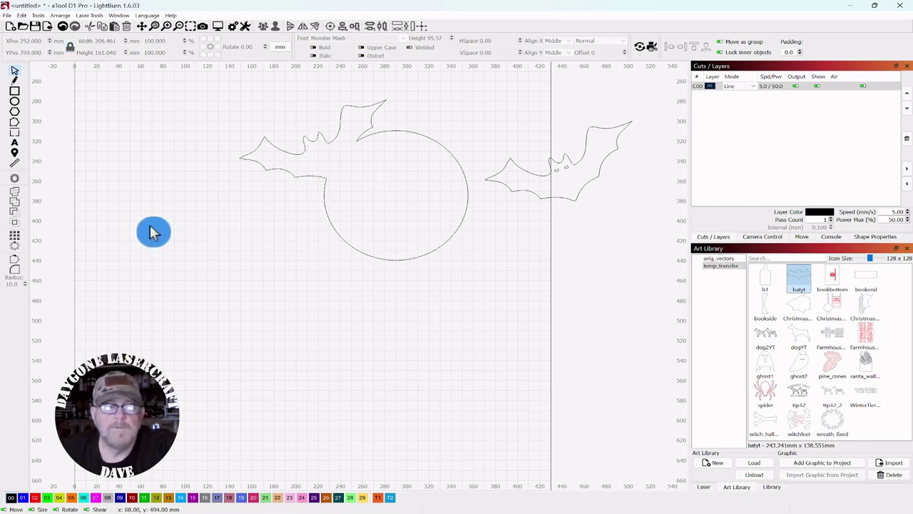
{"action": "left_click", "coordinate": [16, 91]}
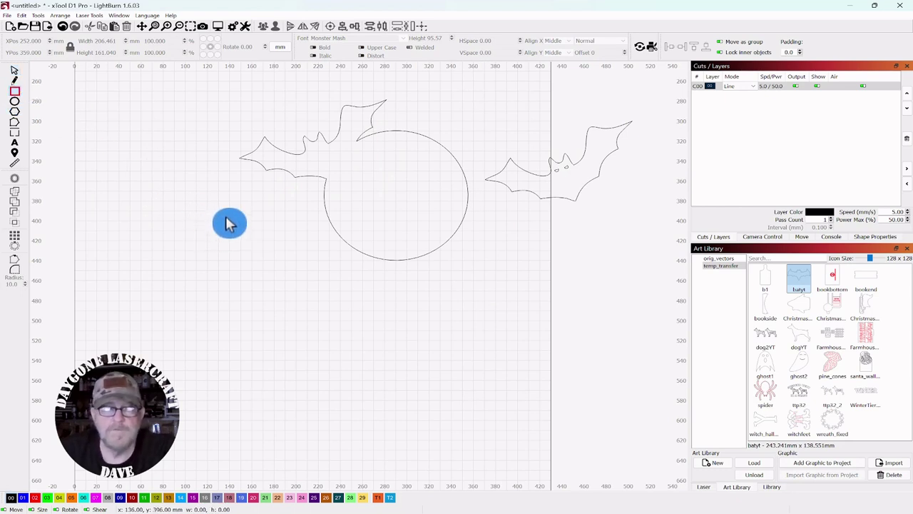
{"action": "left_click_drag", "start_coordinate": [219, 224], "coordinate": [408, 287]}
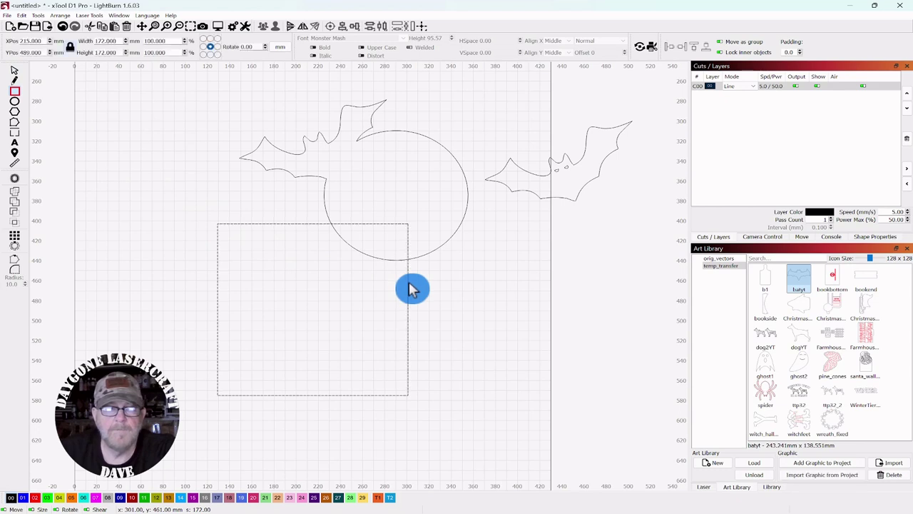
{"action": "left_click", "coordinate": [15, 71]}
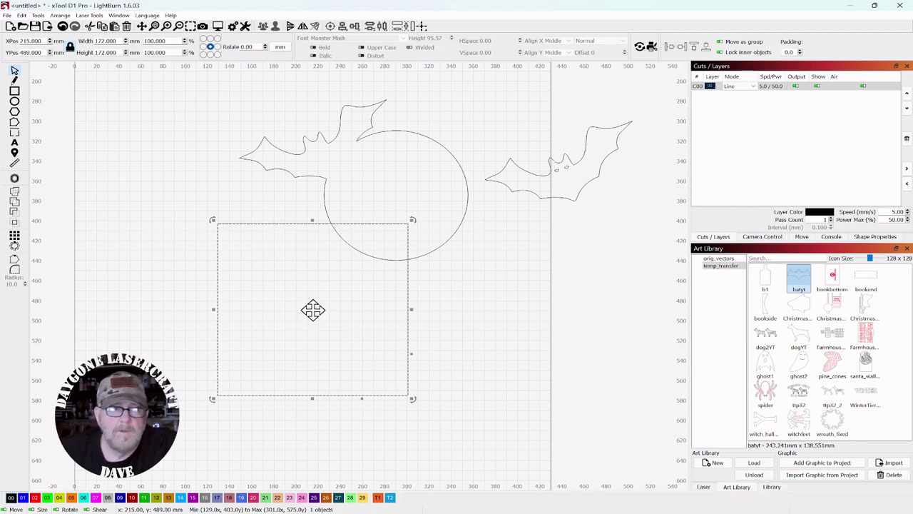
{"action": "left_click_drag", "start_coordinate": [312, 310], "coordinate": [278, 318]}
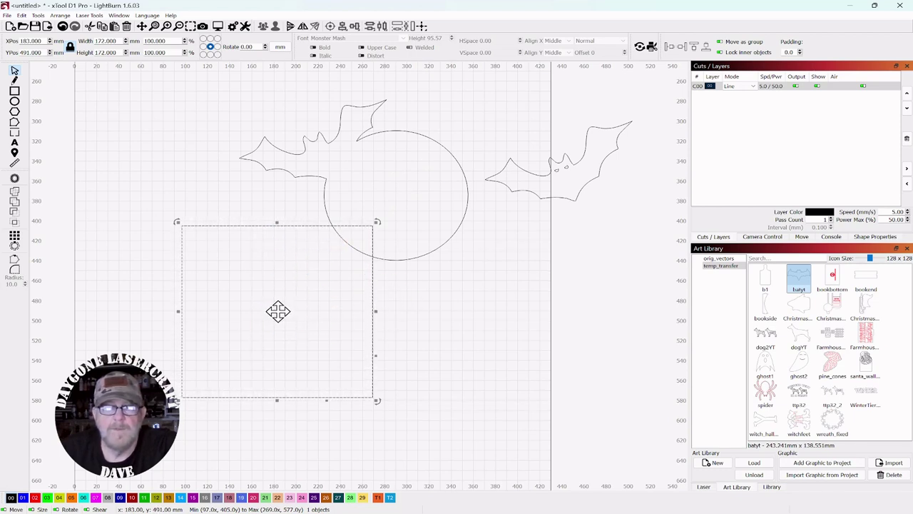
{"action": "left_click_drag", "start_coordinate": [279, 311], "coordinate": [277, 323]}
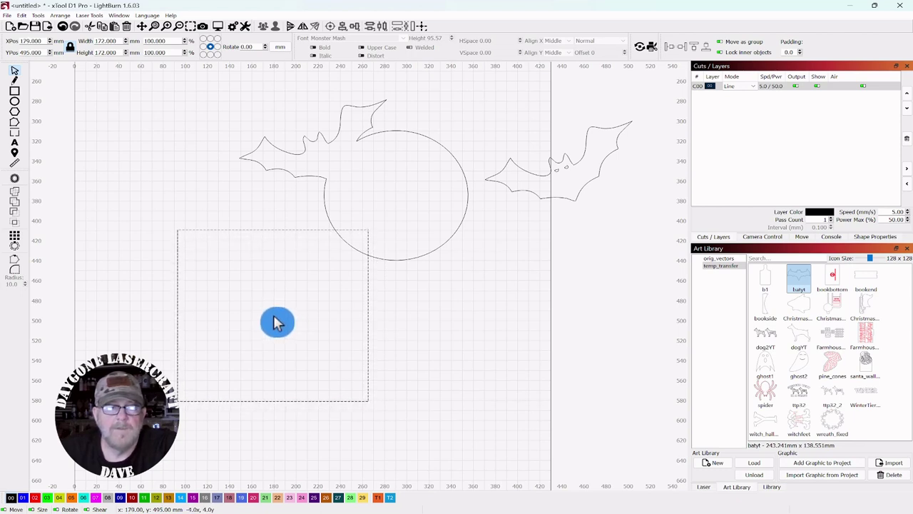
{"action": "left_click_drag", "start_coordinate": [278, 323], "coordinate": [278, 322]}
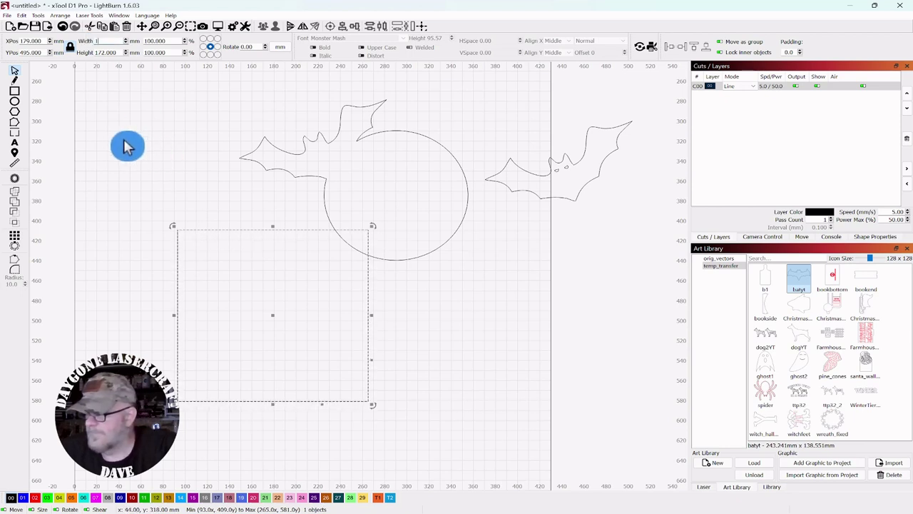
Step: Enter 160 mm as the width so the square becomes 160 × 160 mm
{"action": "left_click", "coordinate": [173, 169]}
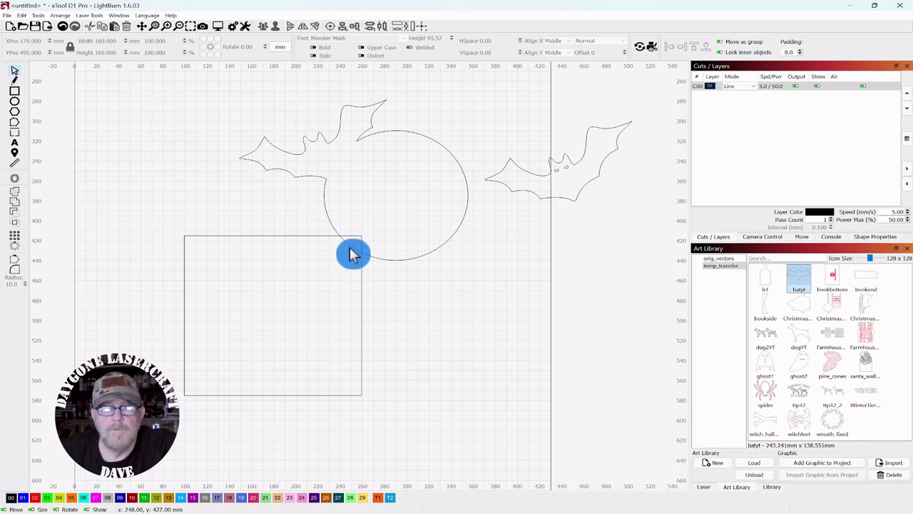
Step: Offset the 160 mm square inward to create a centred 144 mm inset copy
{"action": "left_click", "coordinate": [252, 262]}
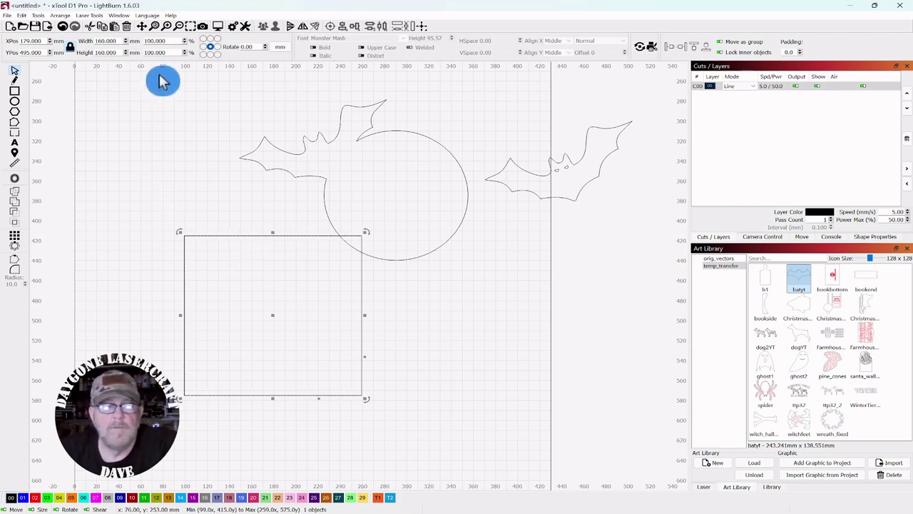
{"action": "left_click", "coordinate": [179, 56]}
{"action": "left_click", "coordinate": [177, 53]}
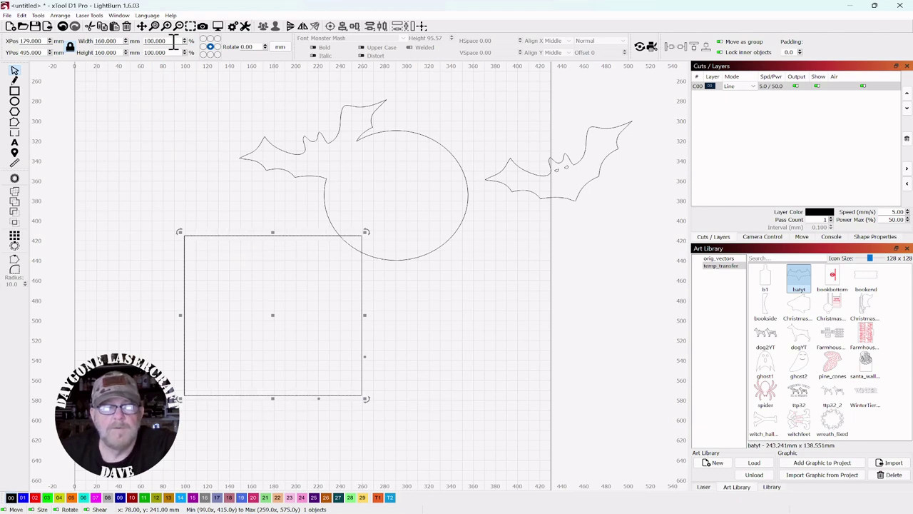
{"action": "left_click_drag", "start_coordinate": [142, 40], "coordinate": [163, 106]}
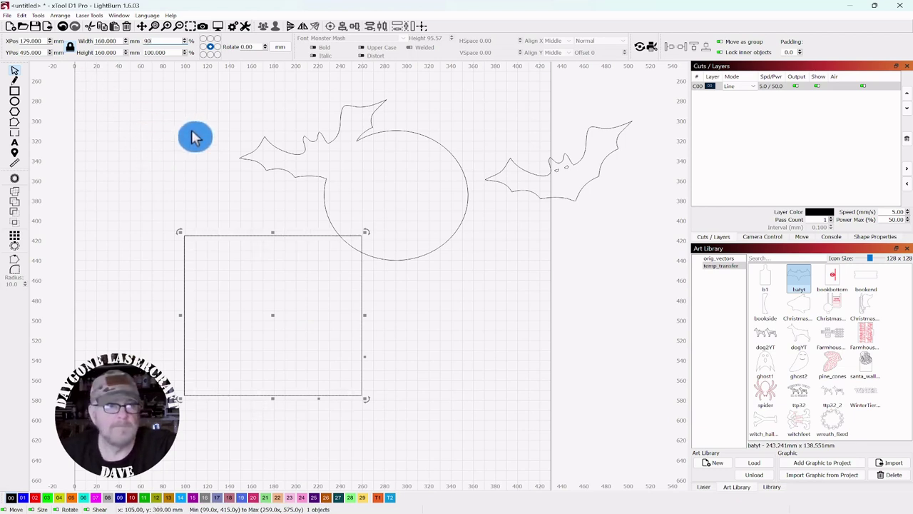
{"action": "key", "text": "Return"}
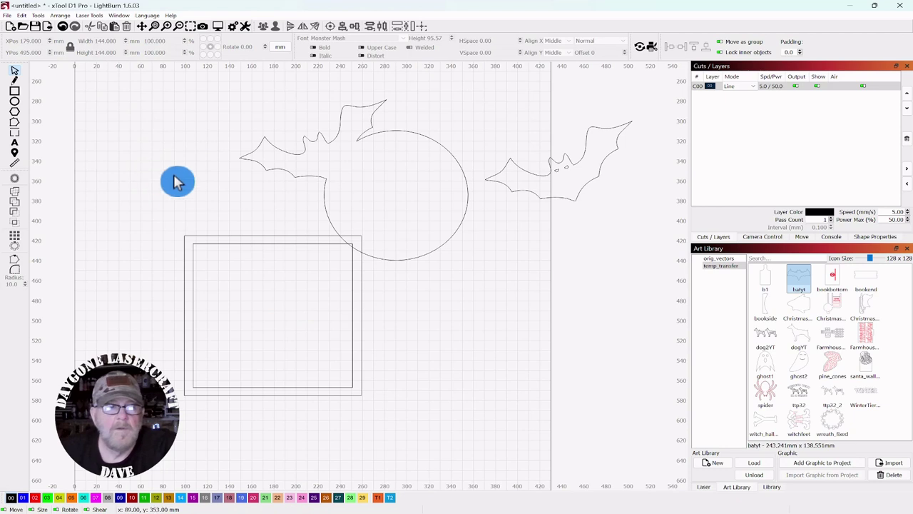
{"action": "left_click_drag", "start_coordinate": [212, 195], "coordinate": [238, 147]}
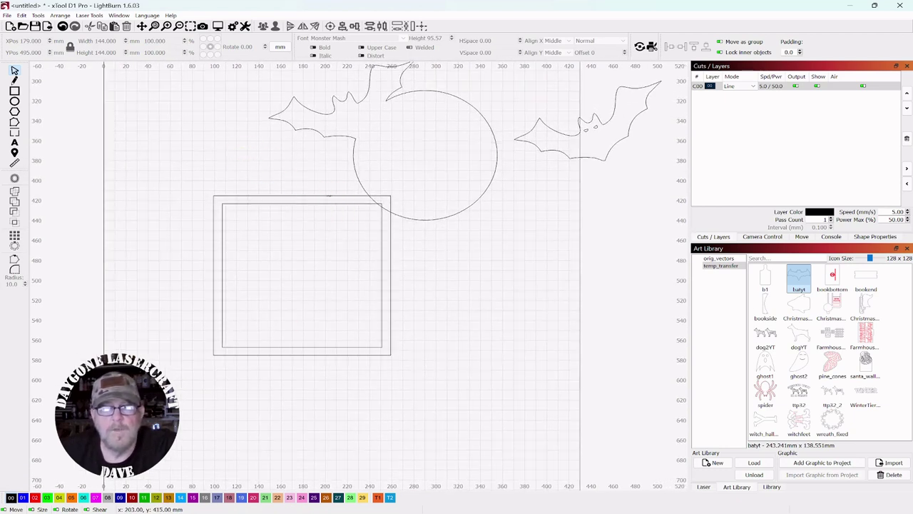
{"action": "left_click", "coordinate": [16, 170]}
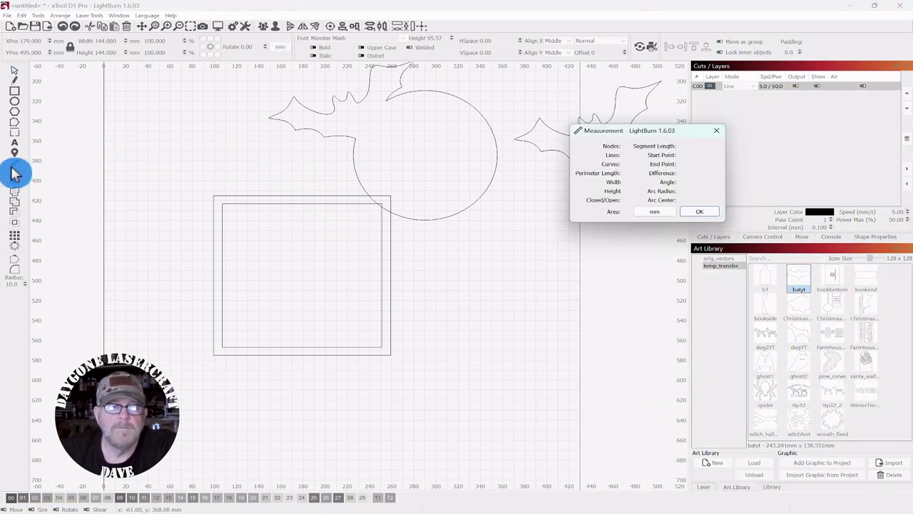
{"action": "left_click_drag", "start_coordinate": [636, 136], "coordinate": [528, 238]}
{"action": "scroll", "coordinate": [339, 227], "scroll_direction": "up", "scroll_amount": 2}
{"action": "scroll", "coordinate": [340, 227], "scroll_direction": "down", "scroll_amount": 3}
{"action": "scroll", "coordinate": [418, 238], "scroll_direction": "left", "scroll_amount": 4}
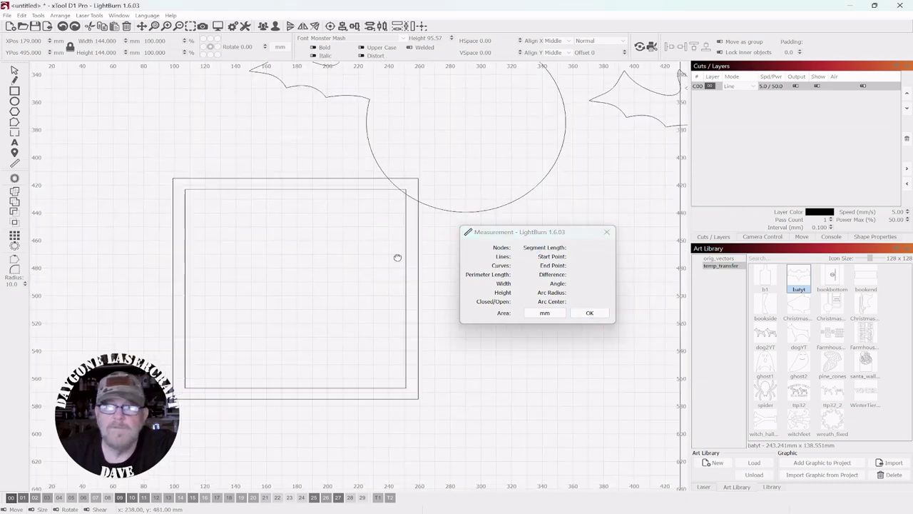
{"action": "scroll", "coordinate": [460, 230], "scroll_direction": "up", "scroll_amount": 1}
{"action": "scroll", "coordinate": [363, 216], "scroll_direction": "up", "scroll_amount": 1}
{"action": "left_click", "coordinate": [432, 152]}
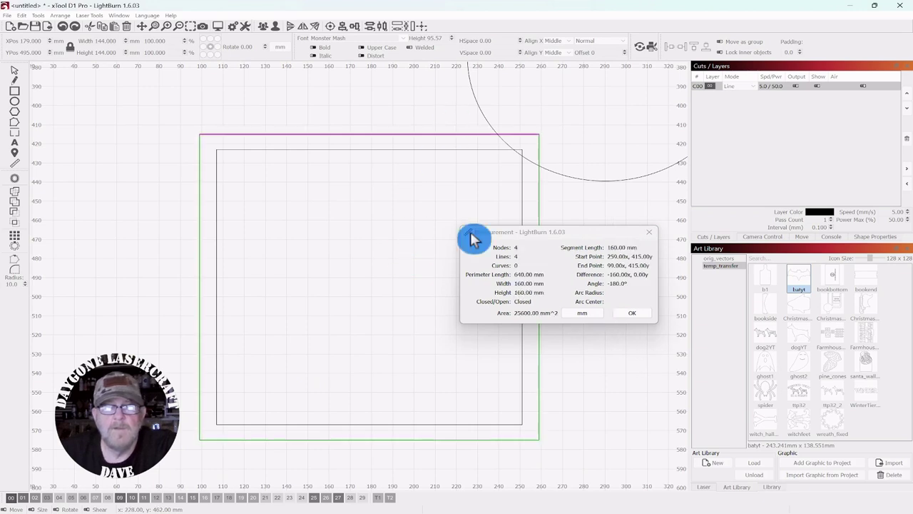
{"action": "left_click", "coordinate": [362, 151]}
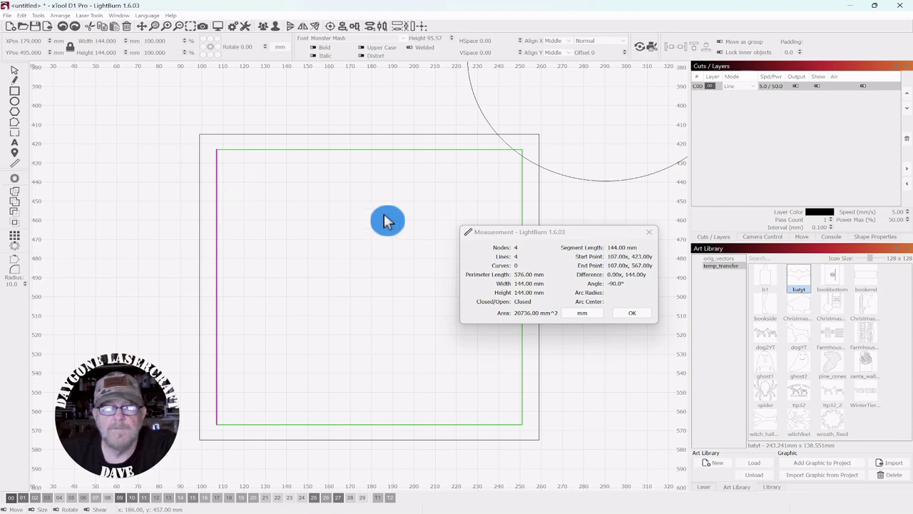
{"action": "left_click", "coordinate": [347, 143]}
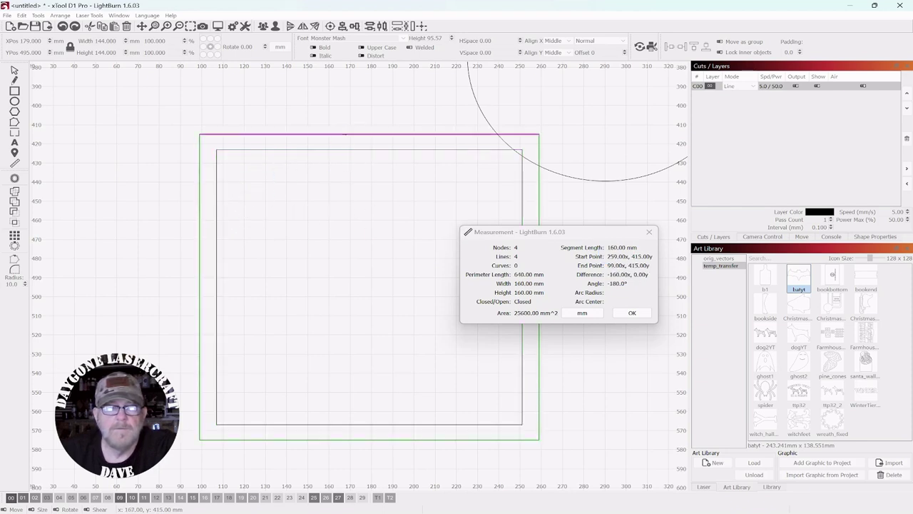
{"action": "left_click", "coordinate": [347, 144]}
{"action": "left_click_drag", "start_coordinate": [344, 145], "coordinate": [344, 149]}
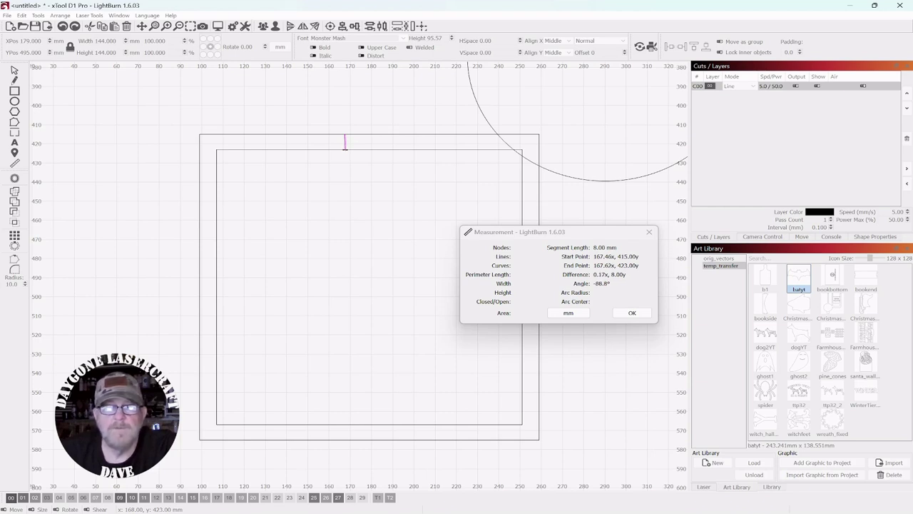
{"action": "left_click", "coordinate": [345, 148]}
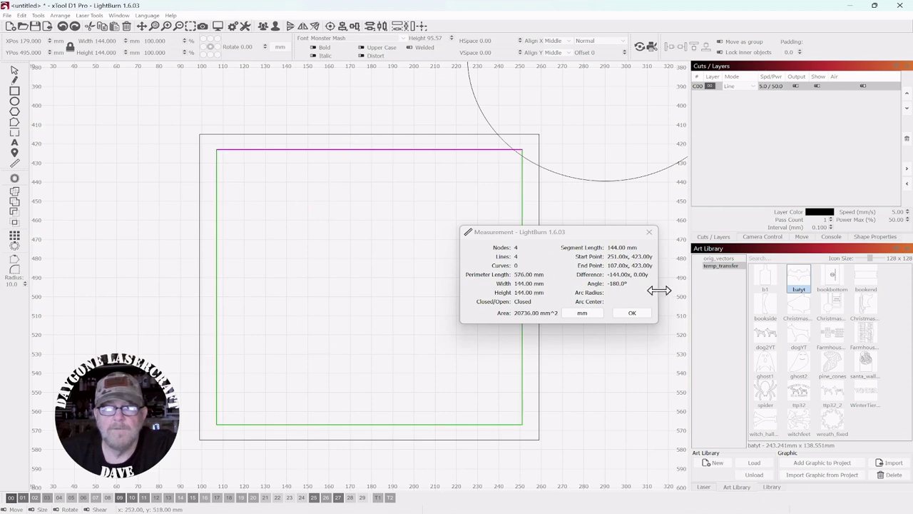
Step: Enlarge the inner 144 mm square by dragging its bottom-left corner down and left
{"action": "left_click", "coordinate": [637, 318]}
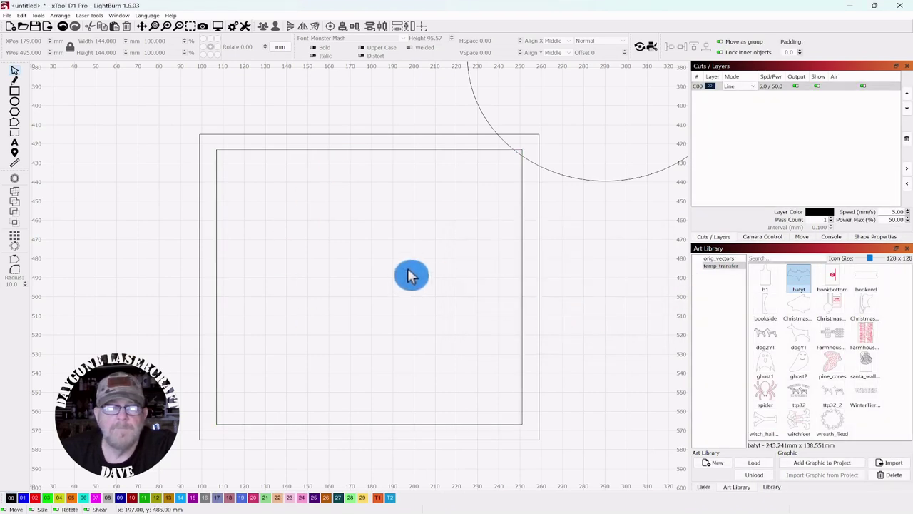
{"action": "scroll", "coordinate": [412, 273], "scroll_direction": "down", "scroll_amount": 3}
{"action": "left_click_drag", "start_coordinate": [426, 279], "coordinate": [483, 189]}
{"action": "scroll", "coordinate": [490, 216], "scroll_direction": "down", "scroll_amount": 2}
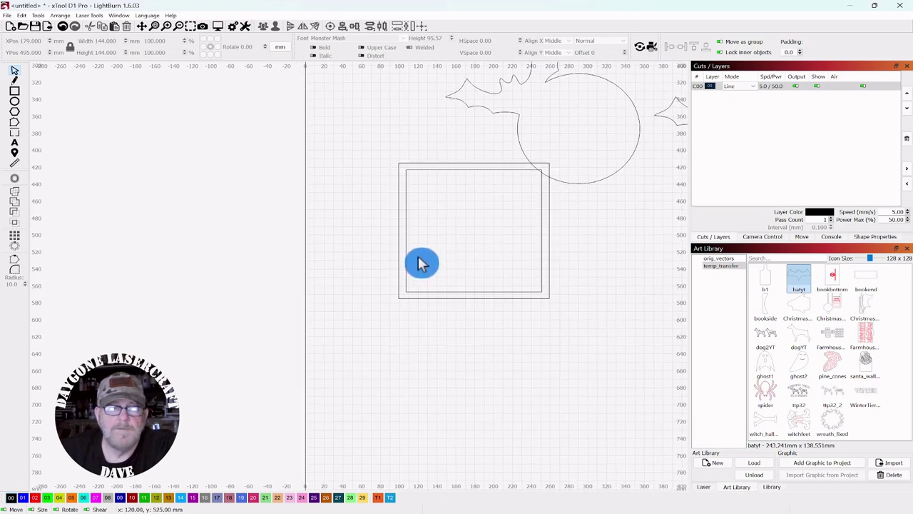
{"action": "left_click", "coordinate": [406, 260]}
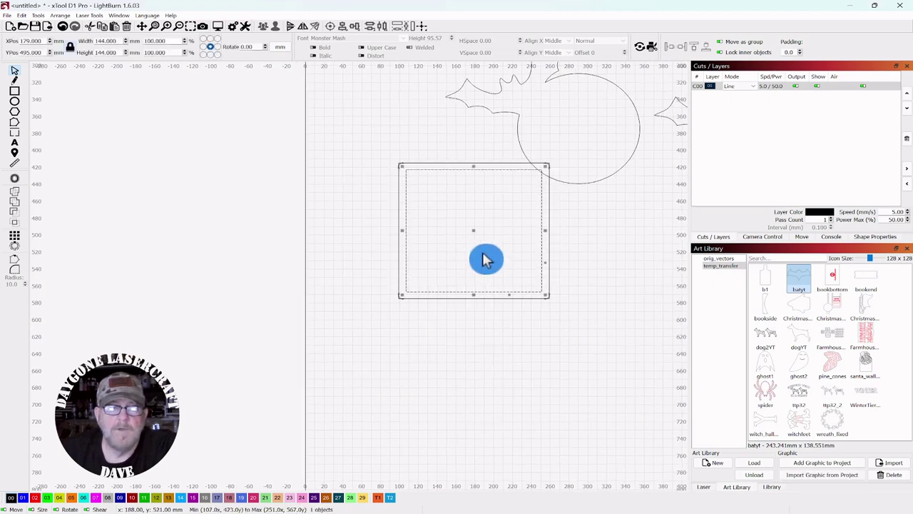
{"action": "left_click_drag", "start_coordinate": [493, 259], "coordinate": [524, 204]}
{"action": "scroll", "coordinate": [407, 218], "scroll_direction": "up", "scroll_amount": 2}
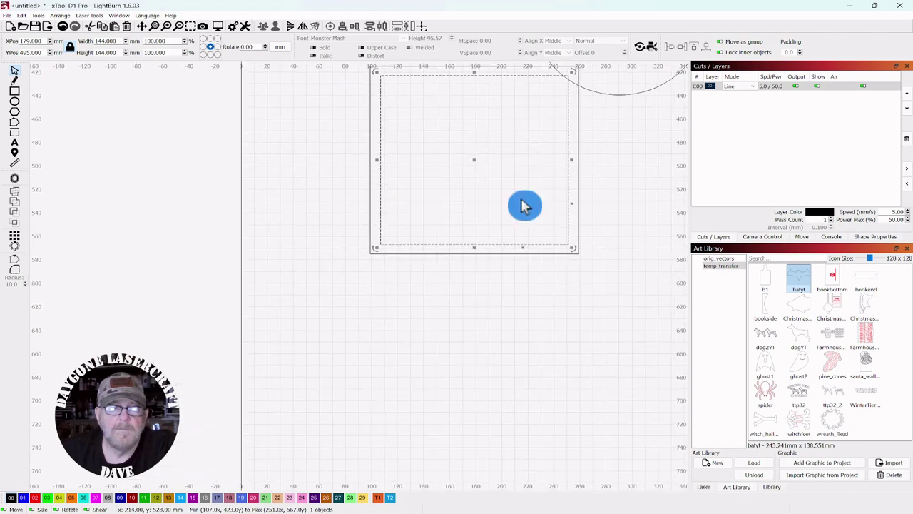
{"action": "left_click", "coordinate": [382, 251]}
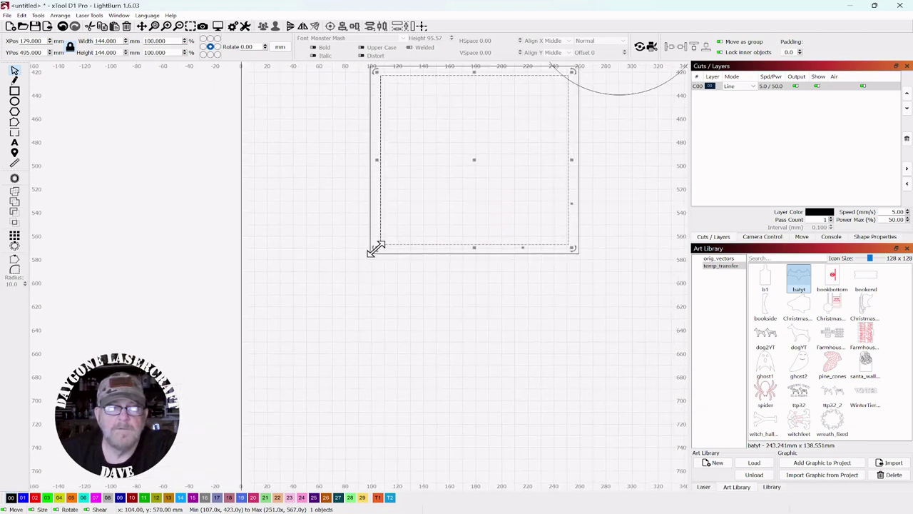
{"action": "left_click_drag", "start_coordinate": [376, 248], "coordinate": [347, 264]}
{"action": "left_click", "coordinate": [435, 299]}
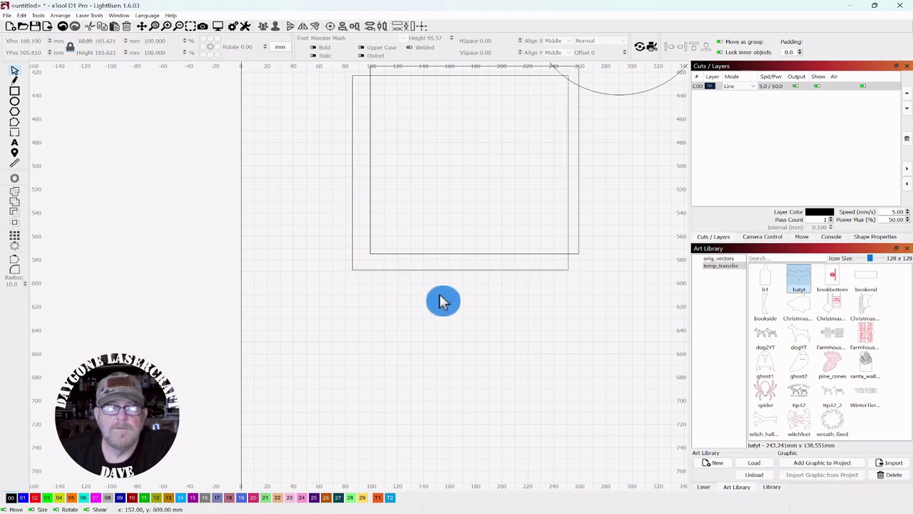
Step: Boolean-subtract the enlarged square from the 160 mm square, leaving an L-shaped strip
{"action": "scroll", "coordinate": [436, 300], "scroll_direction": "down", "scroll_amount": 2}
{"action": "left_click_drag", "start_coordinate": [583, 281], "coordinate": [577, 297]}
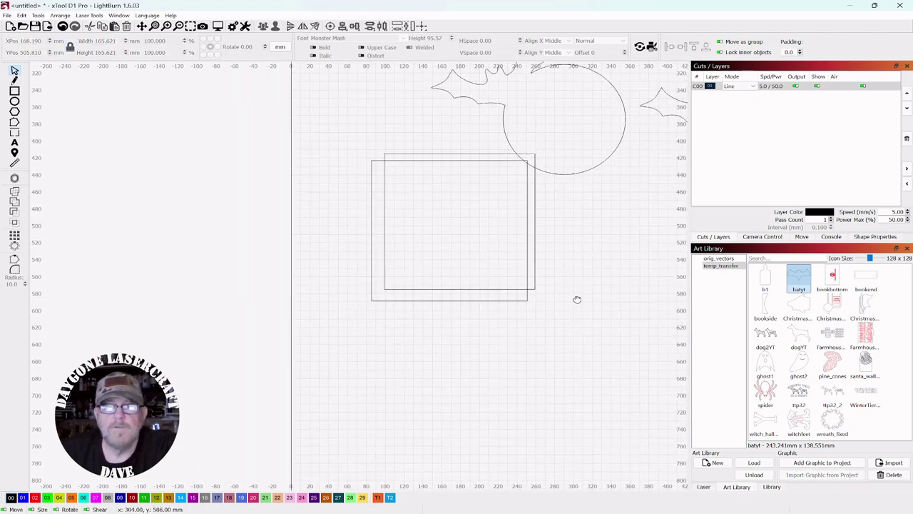
{"action": "scroll", "coordinate": [566, 248], "scroll_direction": "up", "scroll_amount": 2}
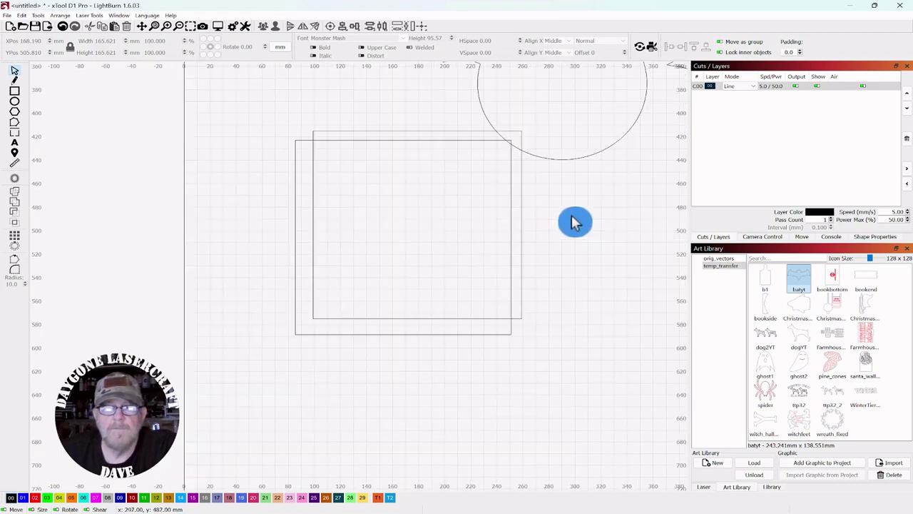
{"action": "left_click", "coordinate": [435, 132]}
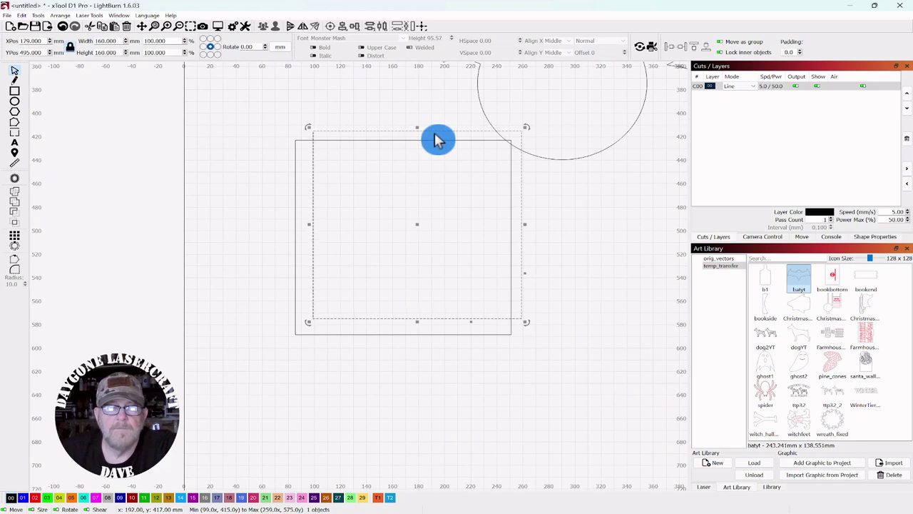
{"action": "left_click", "coordinate": [298, 335], "text": "shift"}
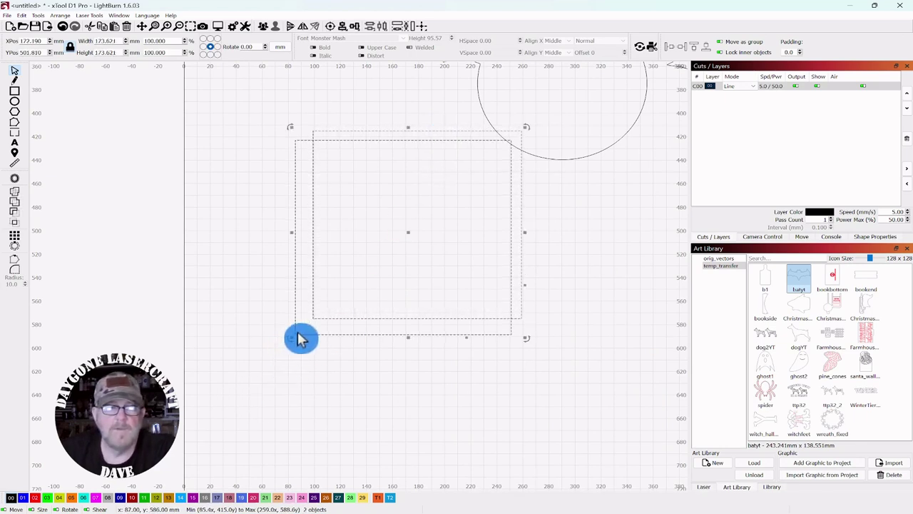
{"action": "left_click", "coordinate": [15, 220]}
{"action": "left_click", "coordinate": [187, 234]}
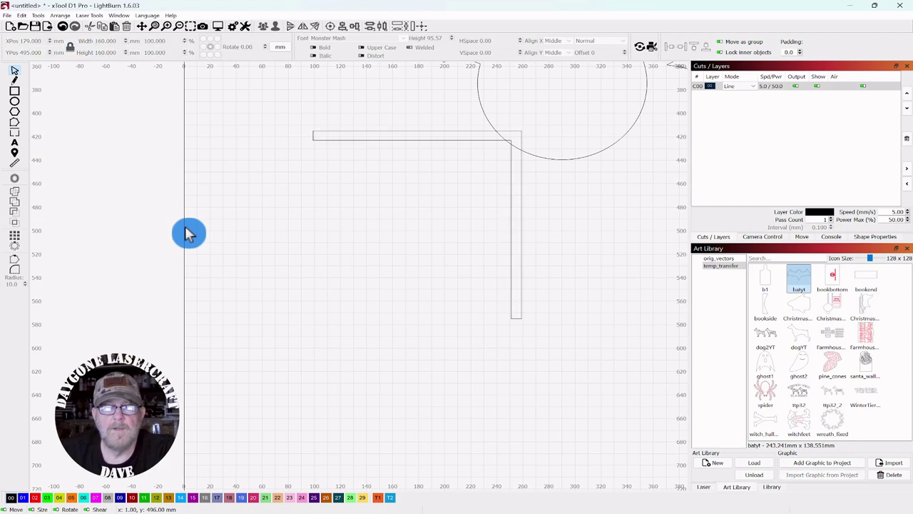
{"action": "scroll", "coordinate": [606, 240], "scroll_direction": "up", "scroll_amount": 3}
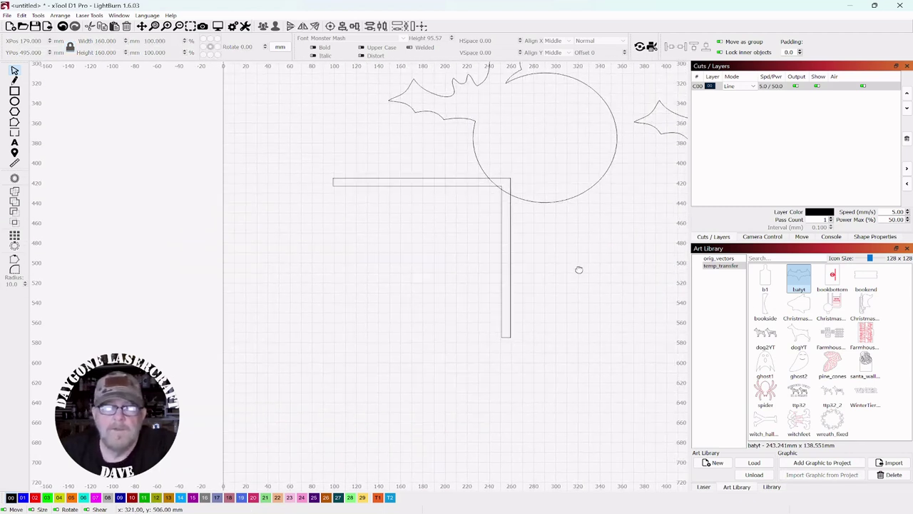
Step: Nudge the L-bracket slightly left so it overlaps the moon
{"action": "scroll", "coordinate": [580, 261], "scroll_direction": "up", "scroll_amount": 4}
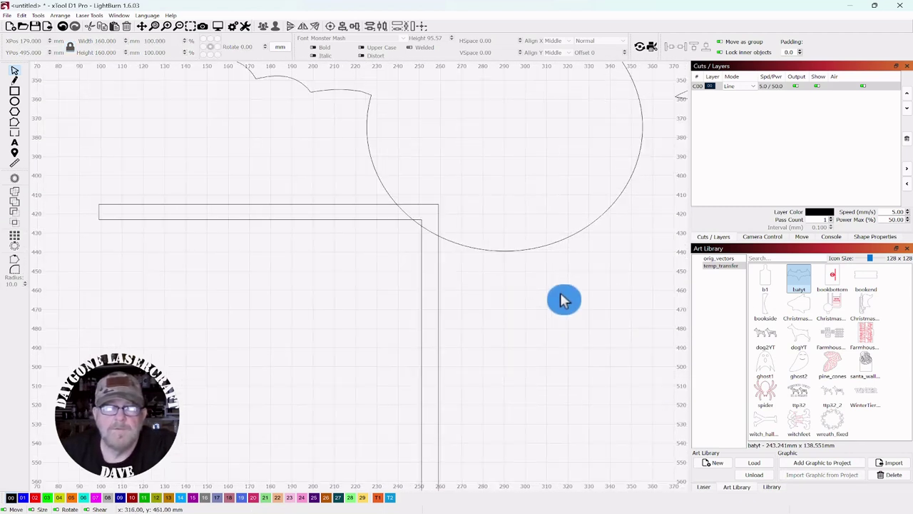
{"action": "scroll", "coordinate": [553, 272], "scroll_direction": "up", "scroll_amount": 2}
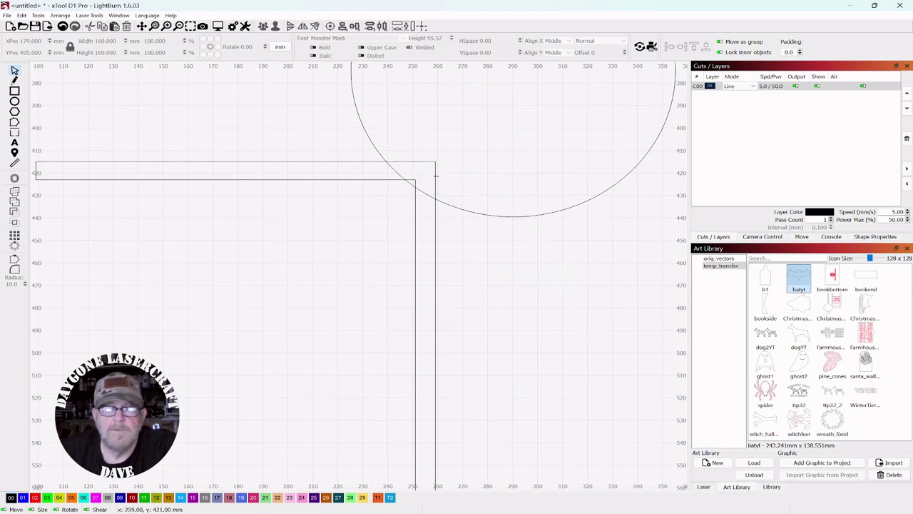
{"action": "left_click_drag", "start_coordinate": [465, 238], "coordinate": [396, 284]}
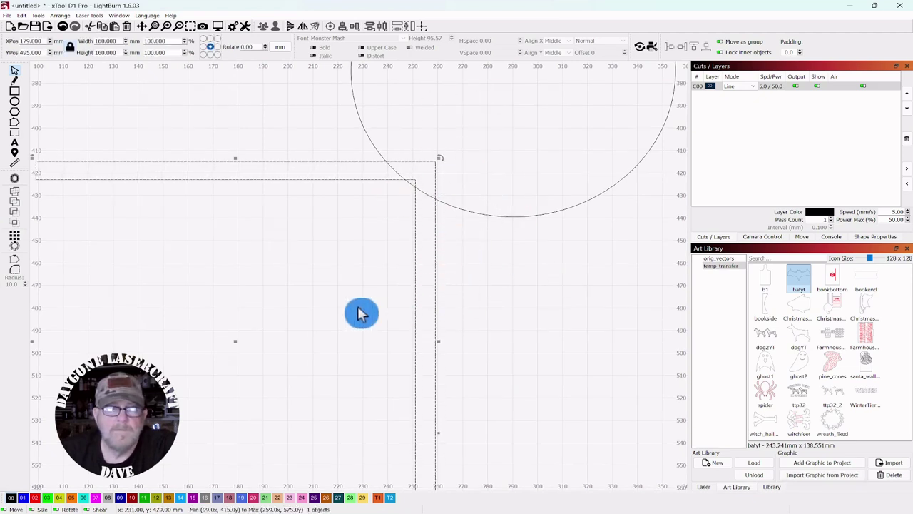
{"action": "left_click_drag", "start_coordinate": [237, 340], "coordinate": [228, 347]}
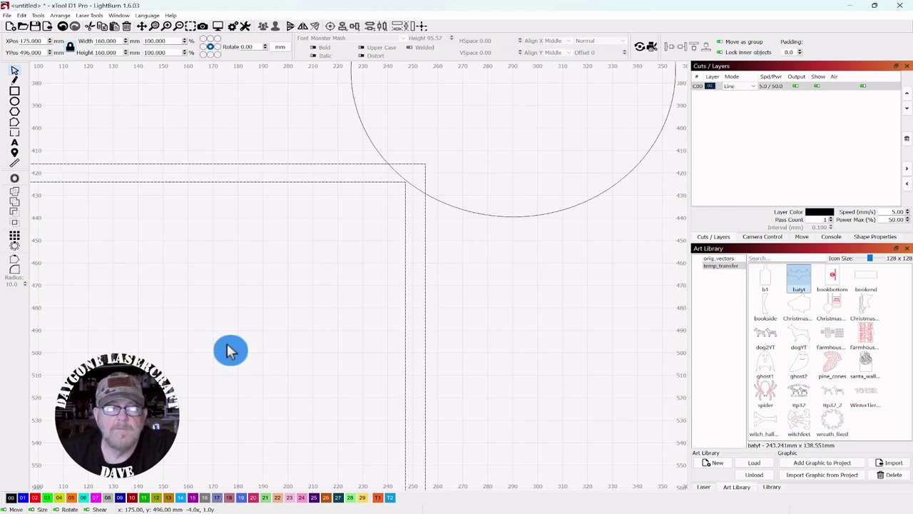
Step: Weld the bracket and bat-and-moon piece into one outline, about 260.7 × 297.5 mm
{"action": "scroll", "coordinate": [267, 324], "scroll_direction": "down", "scroll_amount": 5}
{"action": "left_click", "coordinate": [469, 331]}
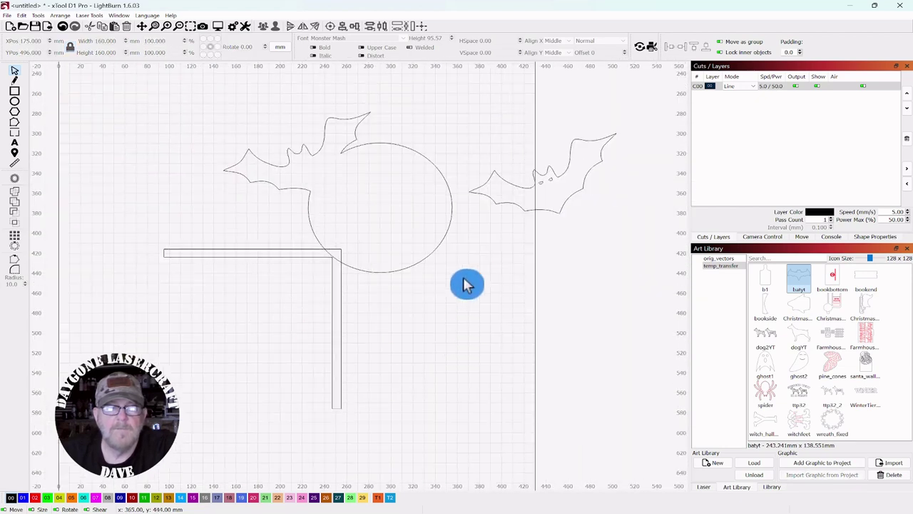
{"action": "left_click_drag", "start_coordinate": [467, 253], "coordinate": [210, 309]}
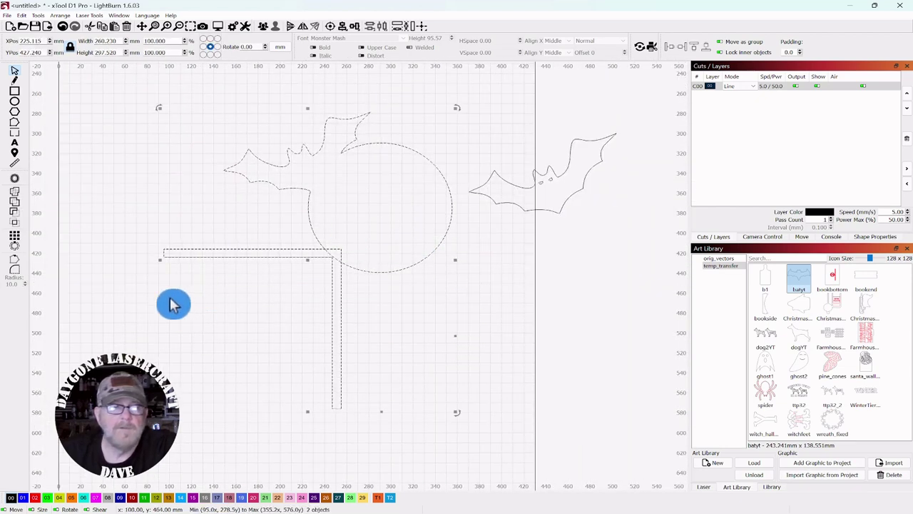
{"action": "left_click", "coordinate": [16, 193]}
{"action": "left_click", "coordinate": [496, 292]}
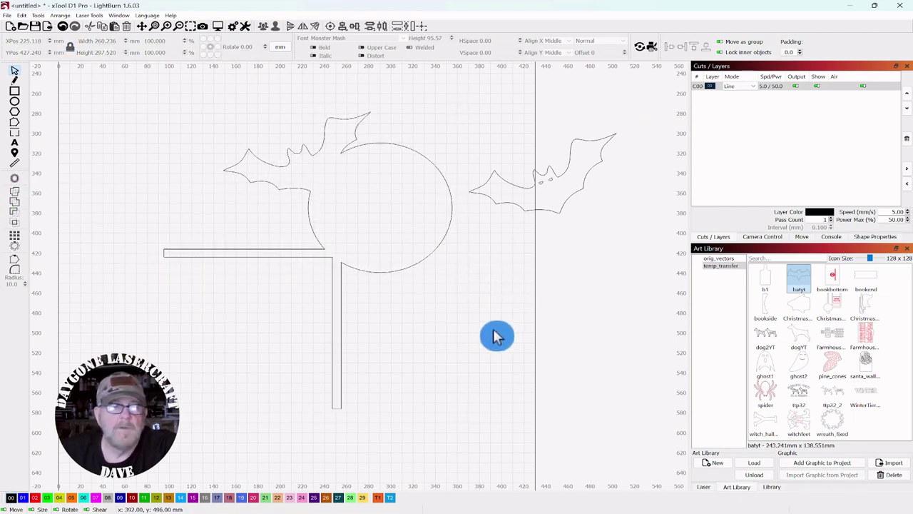
{"action": "left_click_drag", "start_coordinate": [494, 335], "coordinate": [527, 298]}
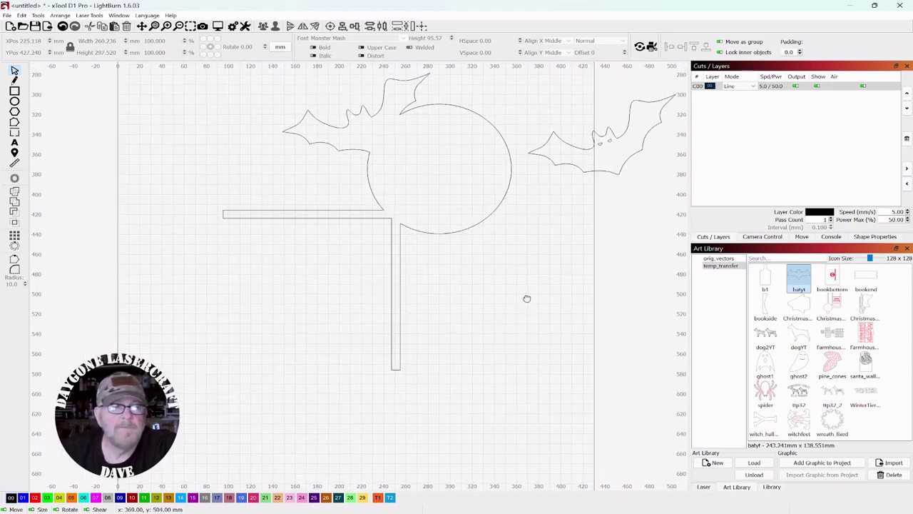
Step: Draw a small rectangle under the bracket's horizontal arm and move it right toward the upright
{"action": "left_click", "coordinate": [15, 93]}
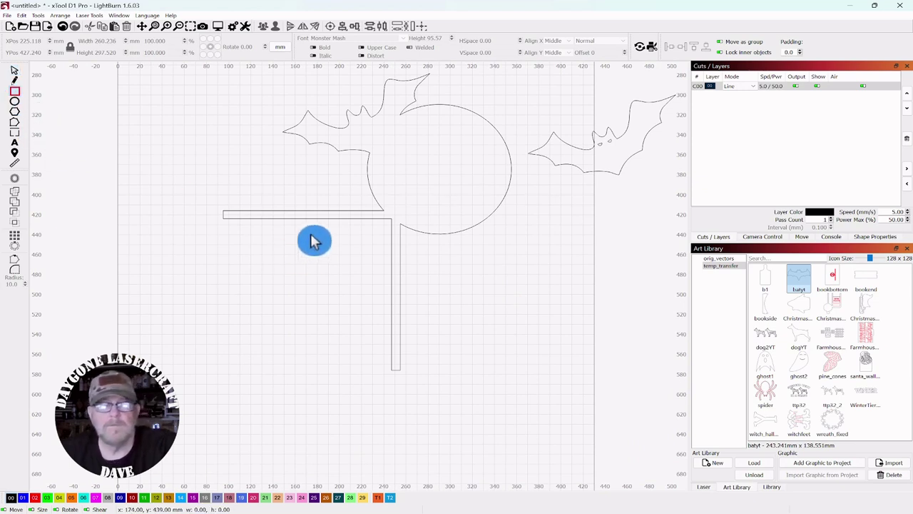
{"action": "left_click_drag", "start_coordinate": [307, 229], "coordinate": [332, 233]}
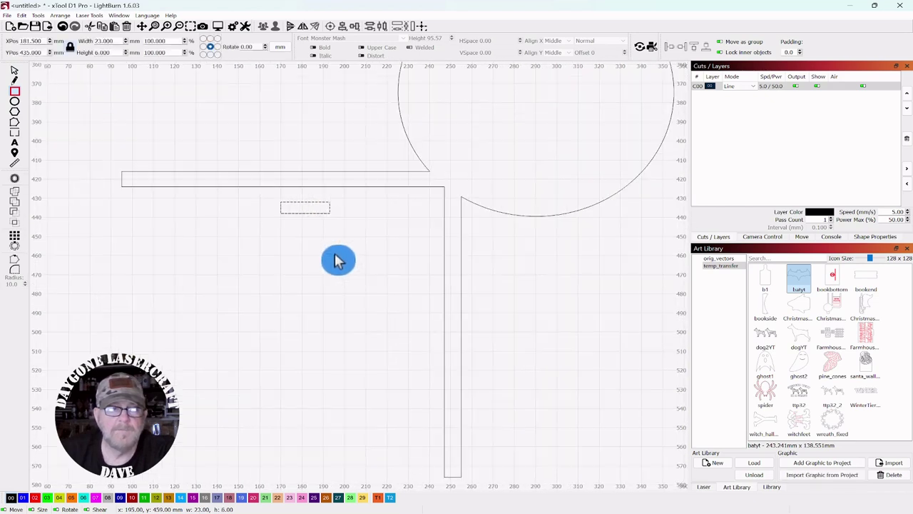
{"action": "left_click", "coordinate": [15, 71]}
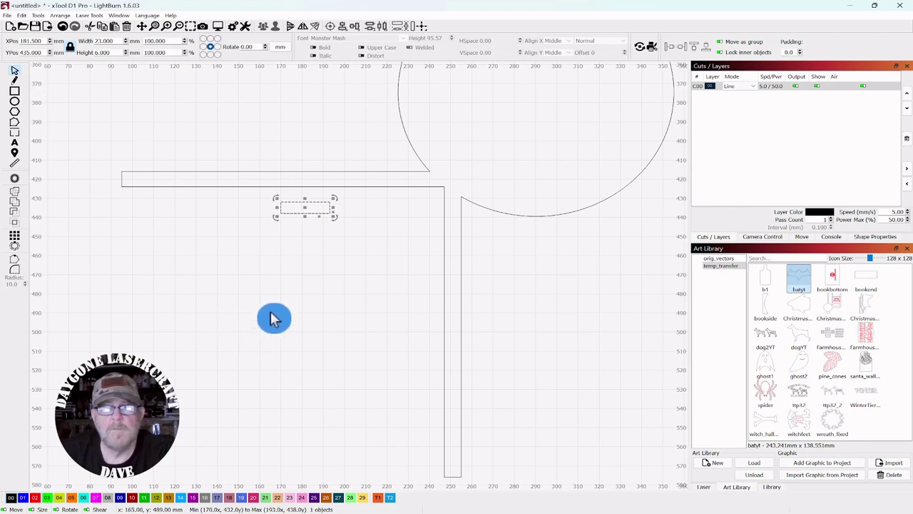
{"action": "left_click_drag", "start_coordinate": [305, 207], "coordinate": [351, 216]}
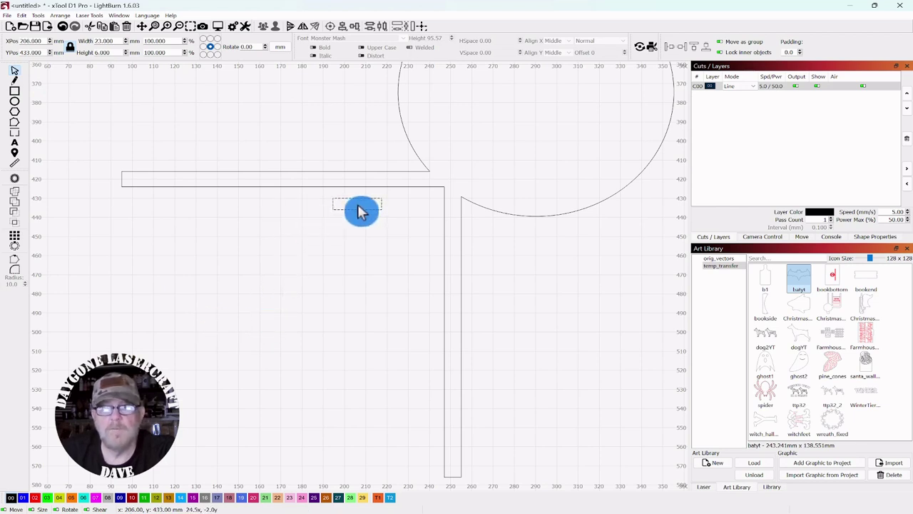
{"action": "scroll", "coordinate": [332, 251], "scroll_direction": "up", "scroll_amount": 1}
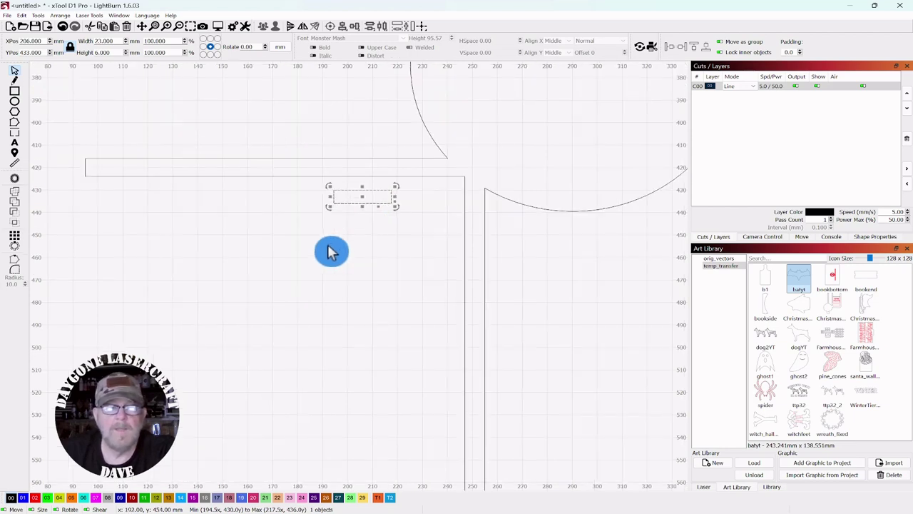
{"action": "scroll", "coordinate": [344, 251], "scroll_direction": "down", "scroll_amount": 1}
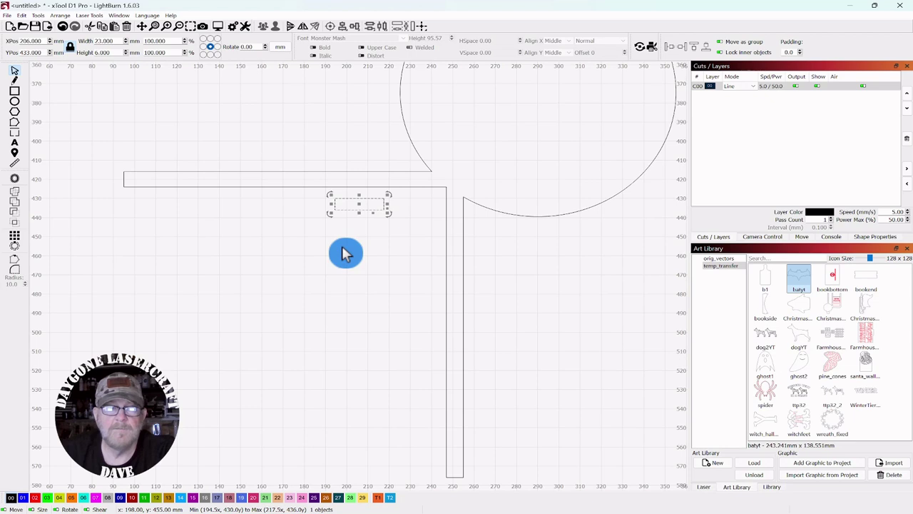
{"action": "scroll", "coordinate": [343, 253], "scroll_direction": "down", "scroll_amount": 1}
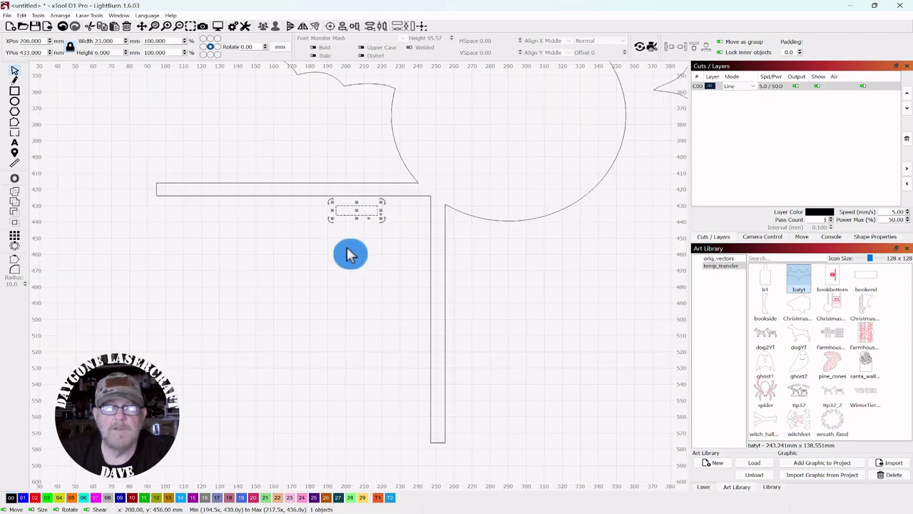
{"action": "left_click_drag", "start_coordinate": [349, 254], "coordinate": [361, 264]}
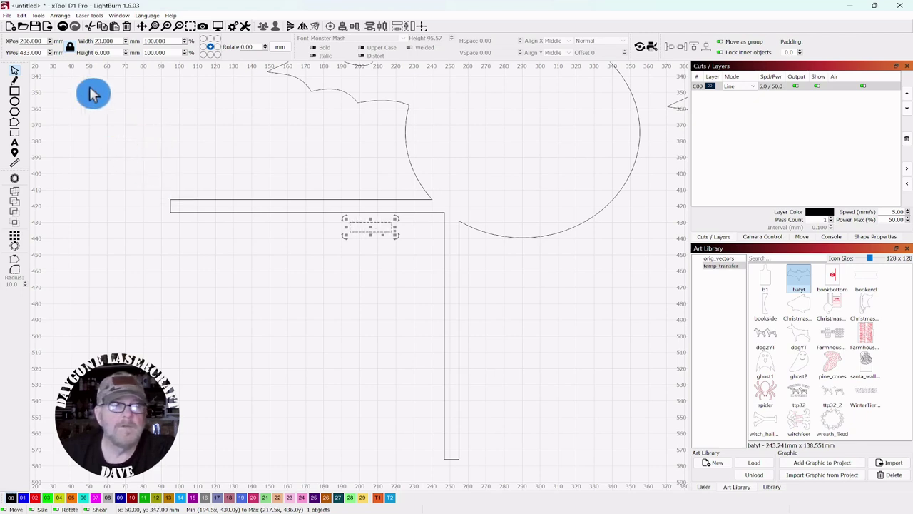
Step: Unlock the aspect ratio and set the 23 mm rectangle's height to 4.7 mm
{"action": "left_click", "coordinate": [69, 49]}
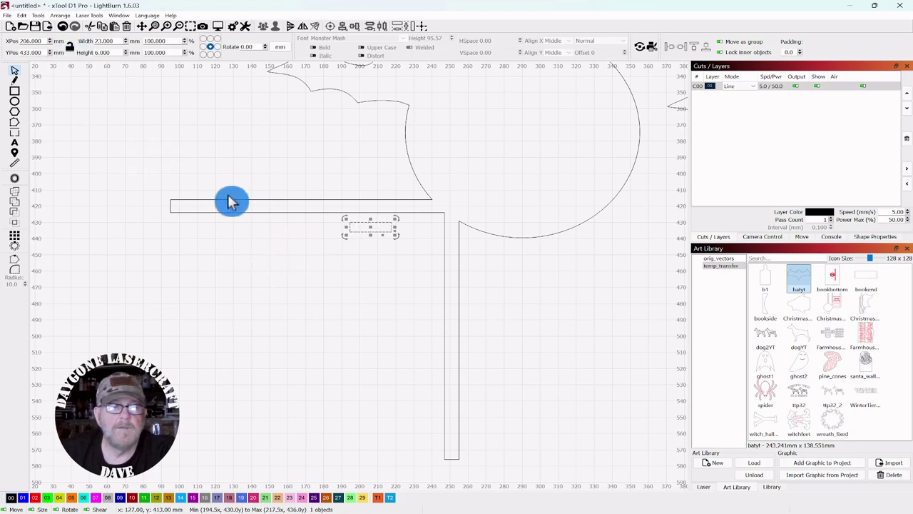
{"action": "left_click", "coordinate": [131, 139]}
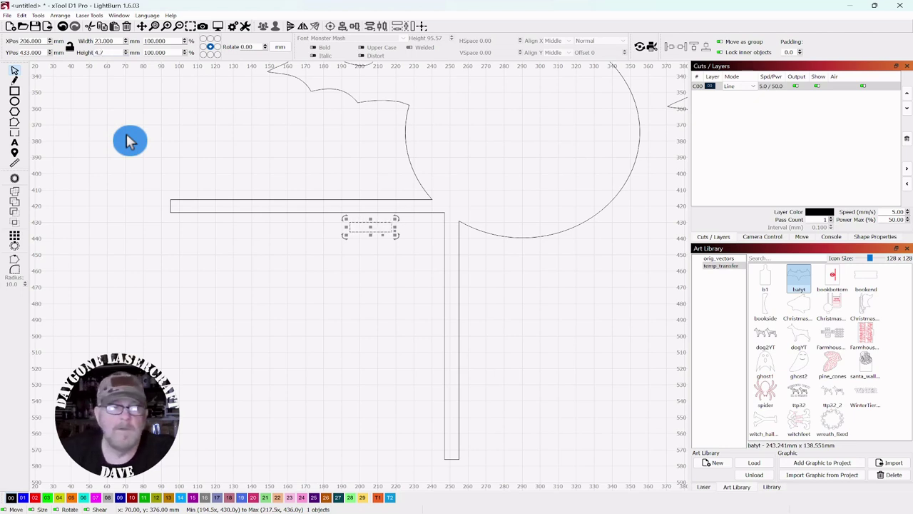
{"action": "left_click", "coordinate": [284, 256]}
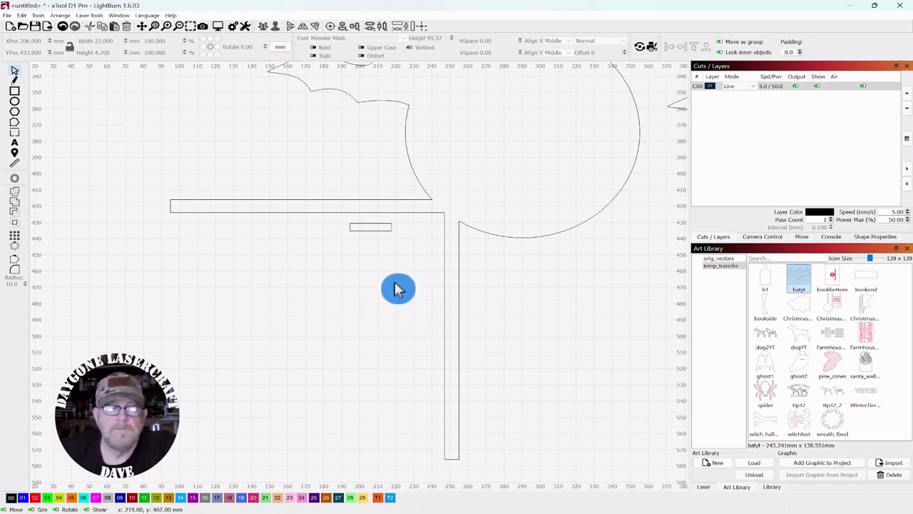
{"action": "left_click", "coordinate": [382, 231]}
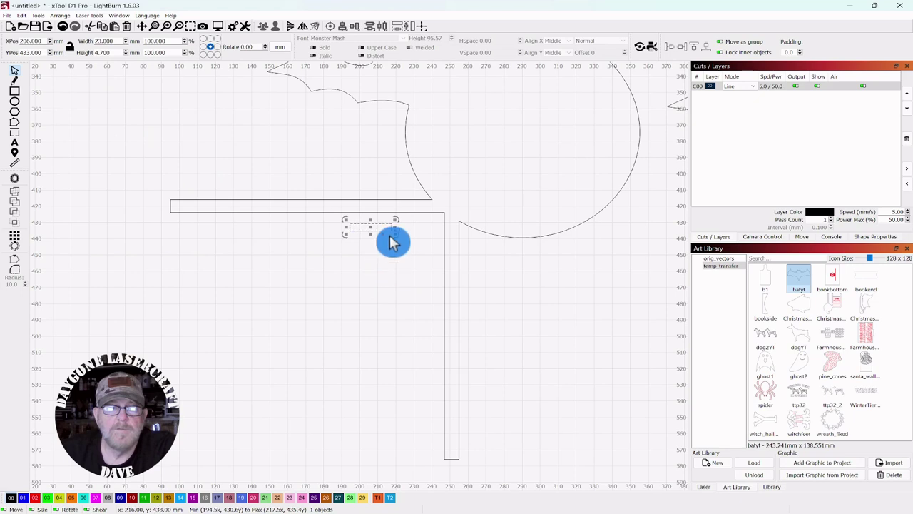
Step: Align the 23 × 4.7 mm rectangle flush with the horizontal arm's lower edge near the upright
{"action": "left_click_drag", "start_coordinate": [369, 229], "coordinate": [389, 228]}
{"action": "scroll", "coordinate": [393, 279], "scroll_direction": "up", "scroll_amount": 4}
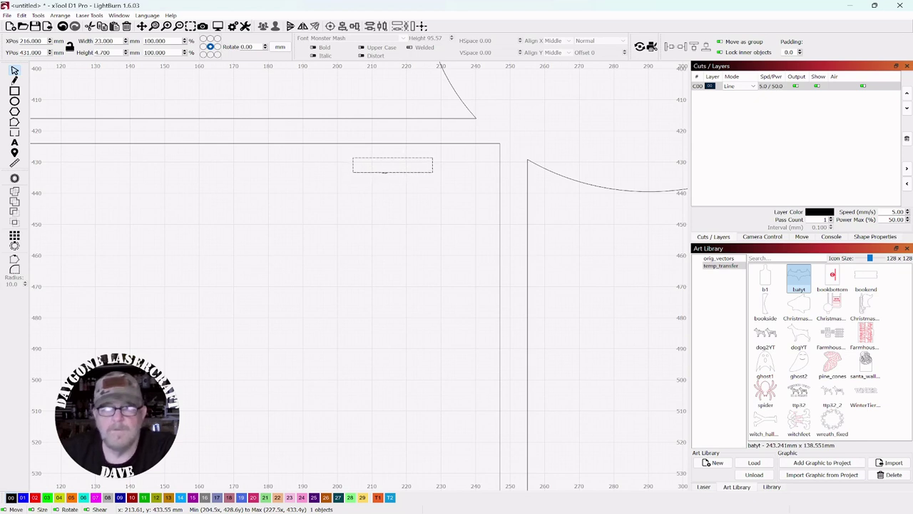
{"action": "left_click_drag", "start_coordinate": [384, 172], "coordinate": [408, 139]}
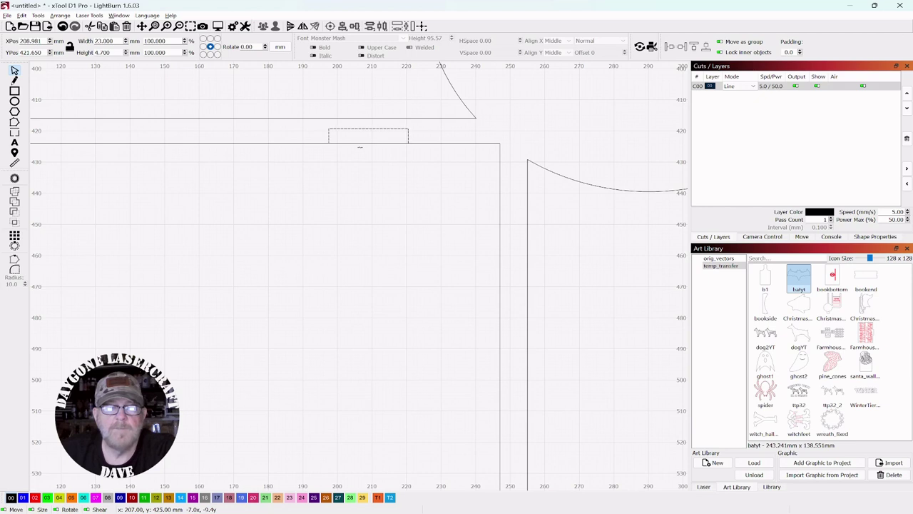
{"action": "left_click_drag", "start_coordinate": [359, 147], "coordinate": [361, 149]}
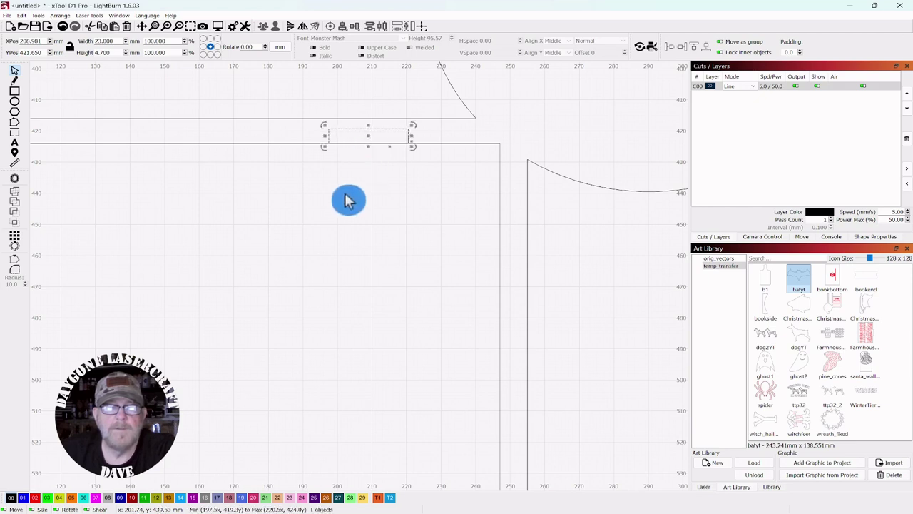
{"action": "scroll", "coordinate": [354, 214], "scroll_direction": "down", "scroll_amount": 3}
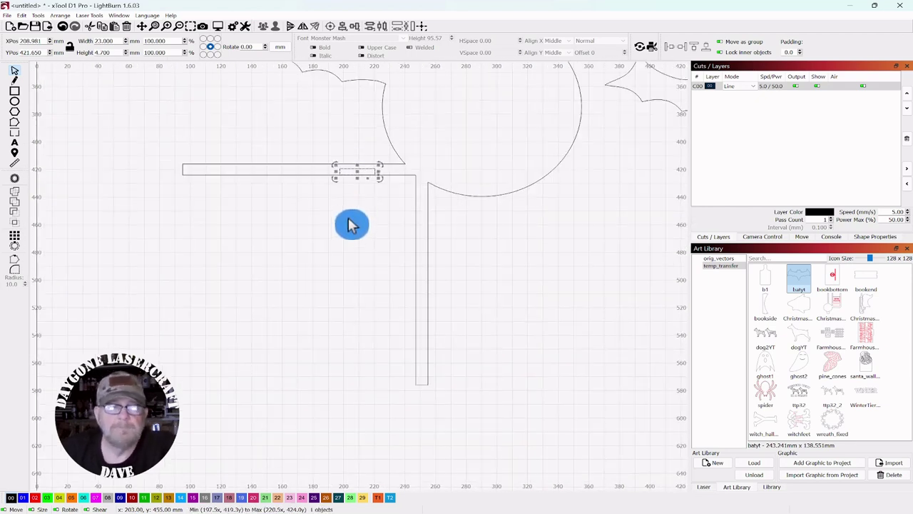
{"action": "left_click", "coordinate": [360, 219]}
{"action": "scroll", "coordinate": [363, 218], "scroll_direction": "up", "scroll_amount": 3}
{"action": "left_click_drag", "start_coordinate": [383, 194], "coordinate": [448, 210]}
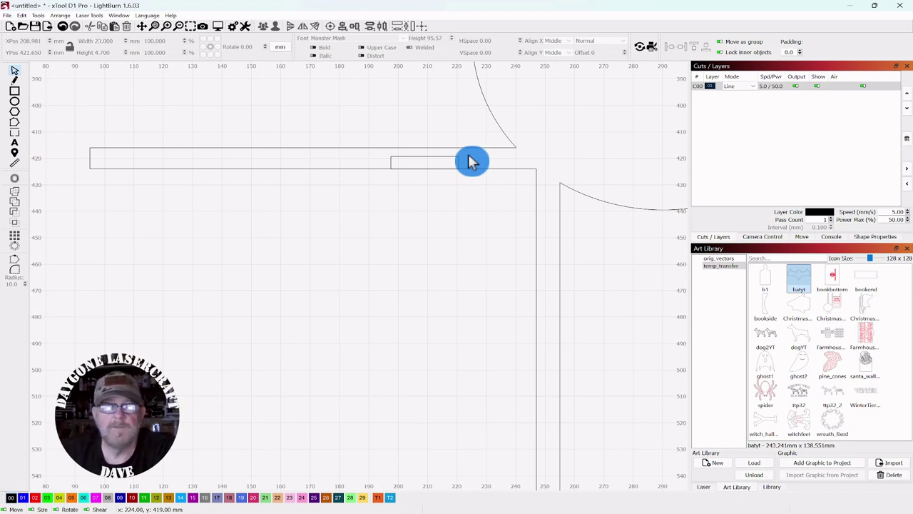
Step: Duplicate the notch rectangle 10 mm lower and give the copy a 15 mm height
{"action": "left_click", "coordinate": [441, 165]}
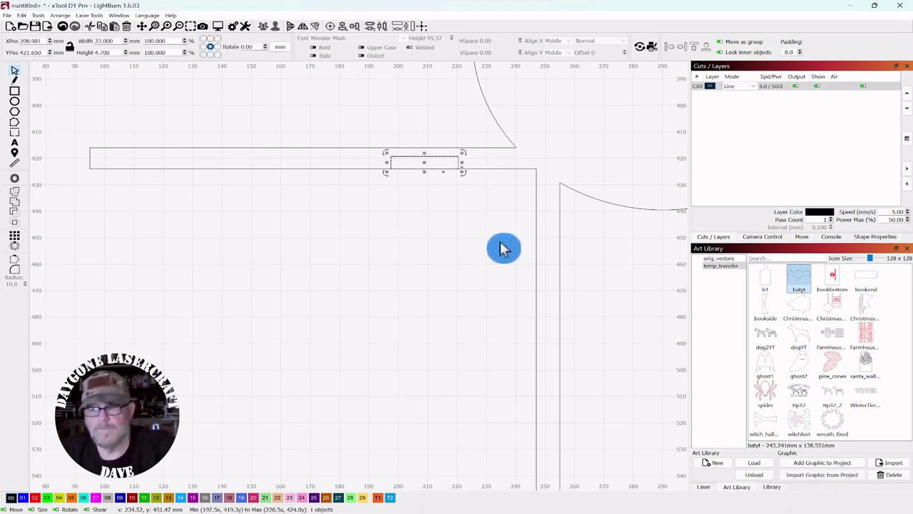
{"action": "key", "text": "Down"}
{"action": "key", "text": "Down"}
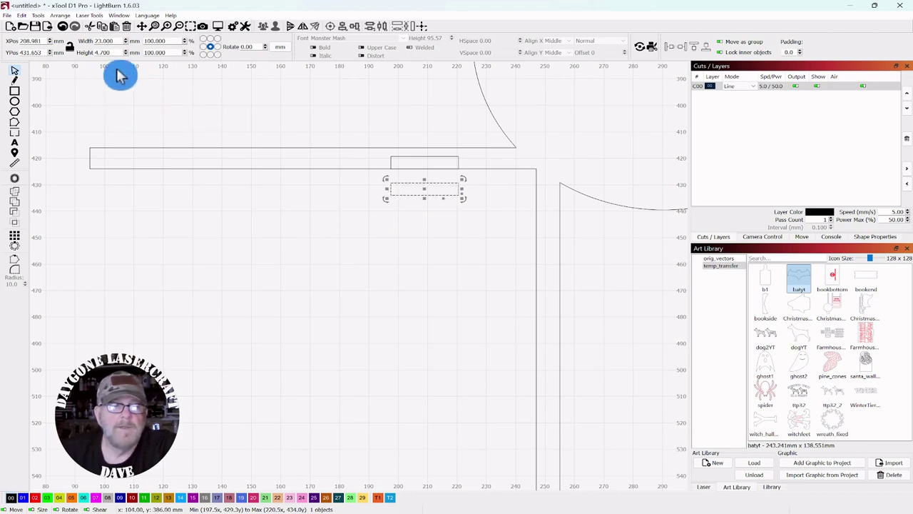
{"action": "double_click", "coordinate": [93, 53]}
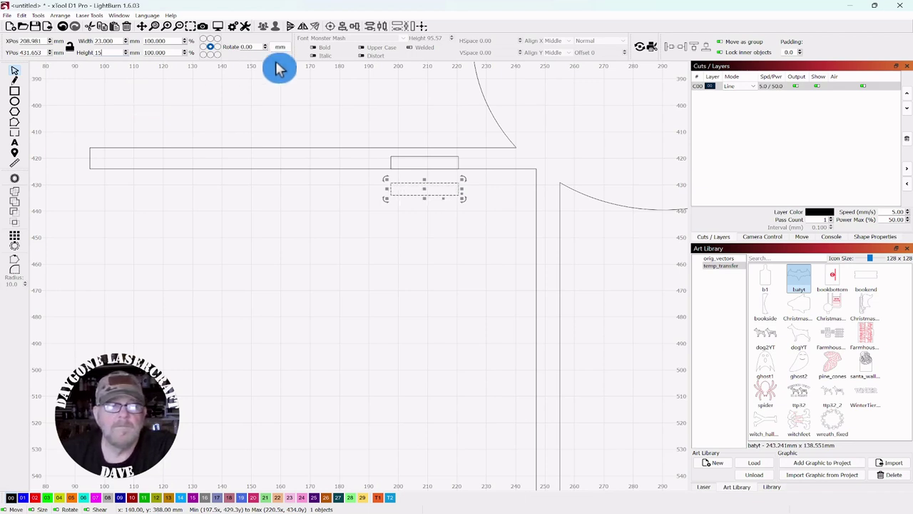
{"action": "left_click", "coordinate": [270, 238]}
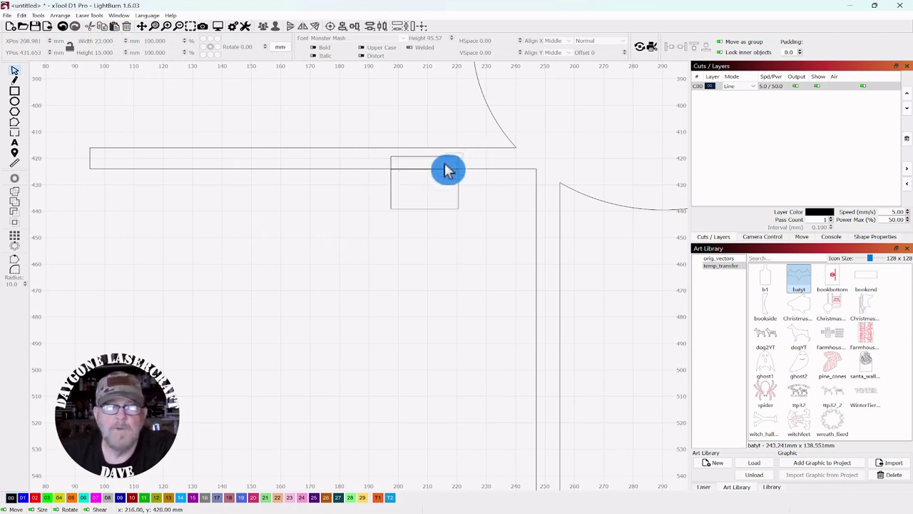
Step: Move the 23 × 15 mm copy further below the bracket's horizontal arm
{"action": "left_click", "coordinate": [445, 167]}
{"action": "left_click", "coordinate": [489, 242]}
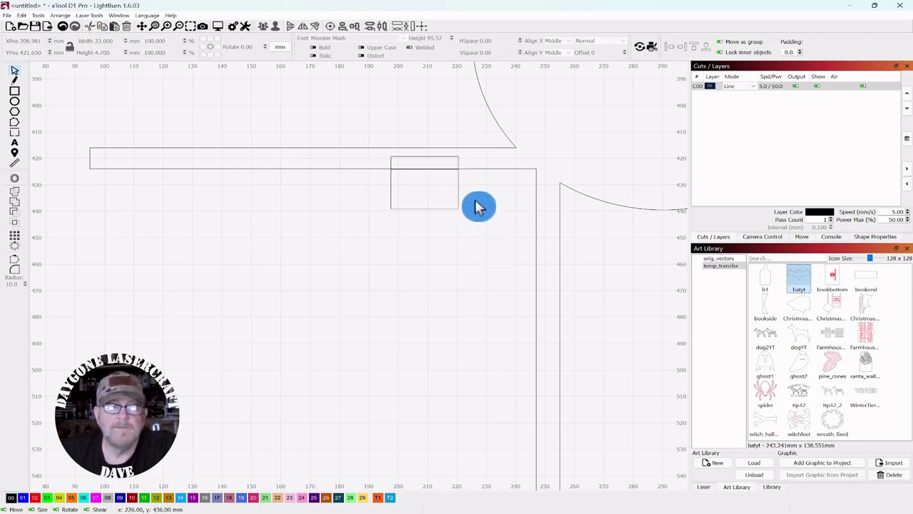
{"action": "left_click", "coordinate": [458, 207]}
{"action": "left_click_drag", "start_coordinate": [424, 190], "coordinate": [428, 203]}
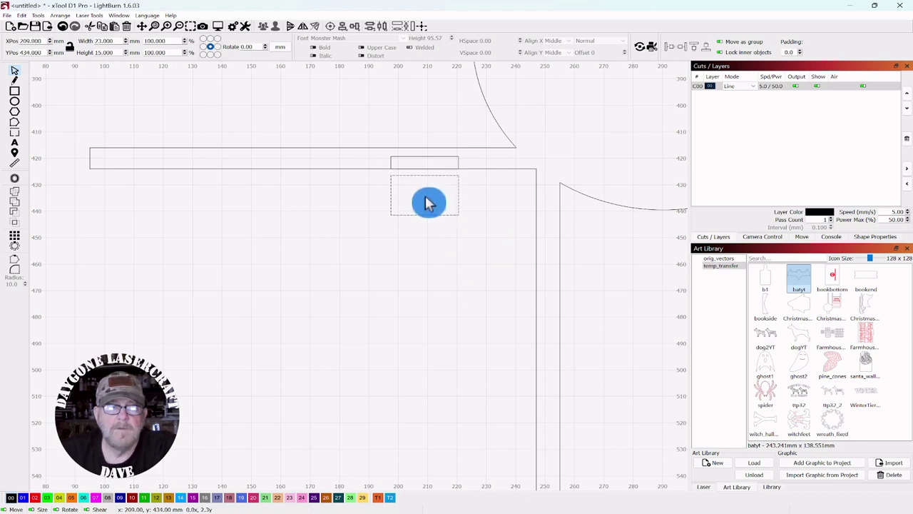
{"action": "left_click", "coordinate": [438, 259]}
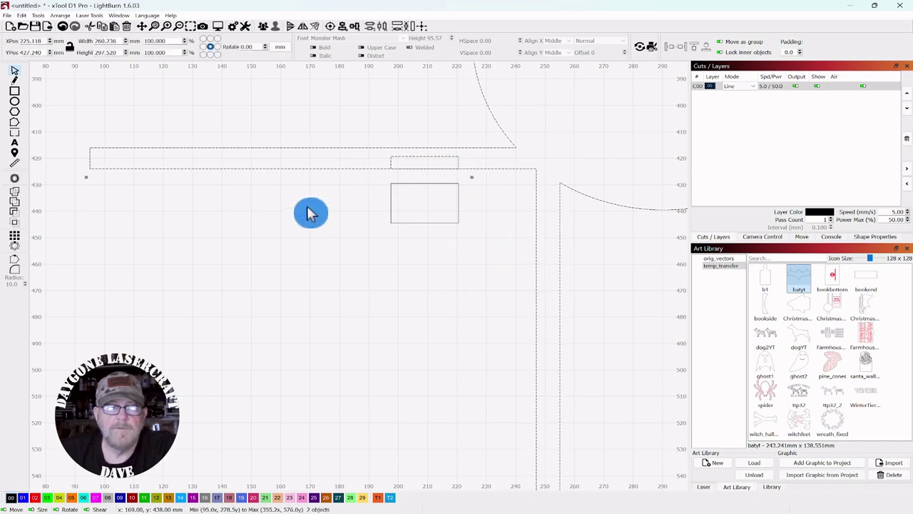
Step: Boolean-subtract the thin 4.7 mm rectangle from the L-bracket to notch its horizontal arm
{"action": "left_click", "coordinate": [321, 168]}
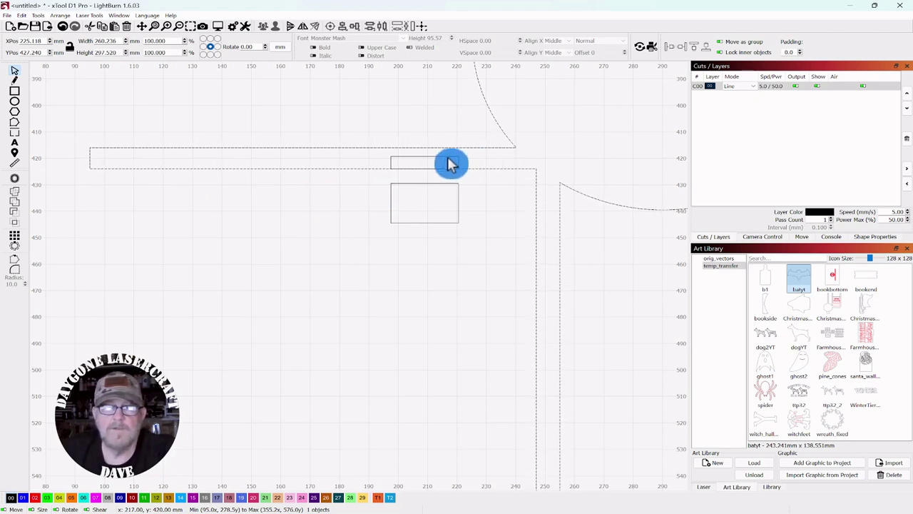
{"action": "left_click", "coordinate": [446, 165], "text": "shift"}
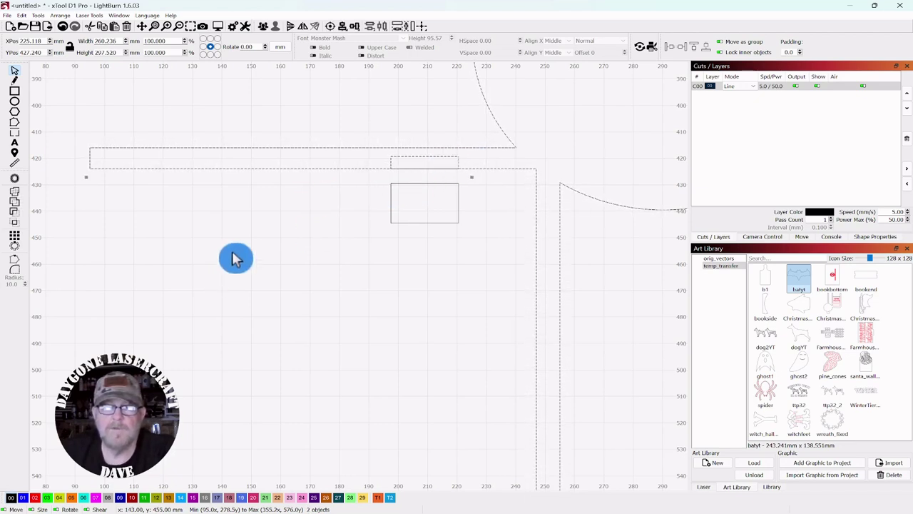
{"action": "left_click", "coordinate": [14, 212]}
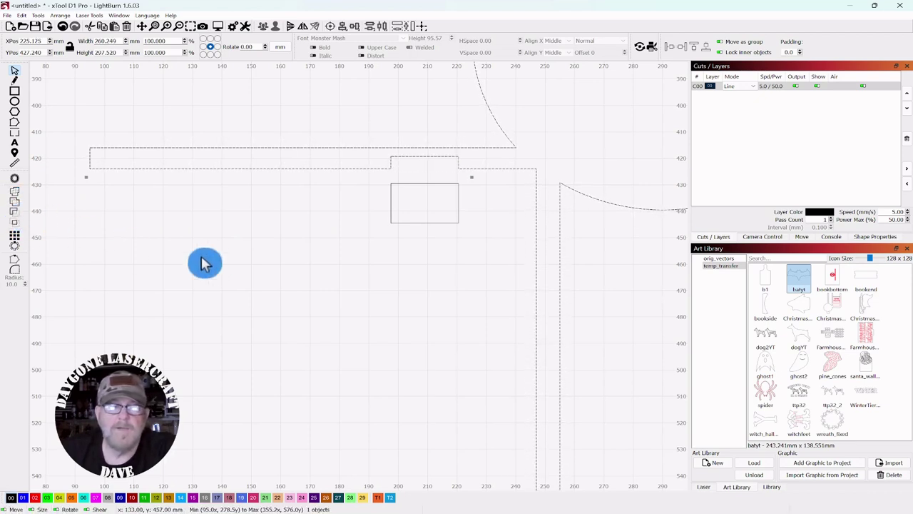
{"action": "scroll", "coordinate": [430, 271], "scroll_direction": "down", "scroll_amount": 5}
{"action": "mouse_move", "coordinate": [498, 313]}
{"action": "left_mouse_down"}
{"action": "mouse_move", "coordinate": [411, 326]}
{"action": "mouse_move", "coordinate": [538, 327]}
{"action": "mouse_move", "coordinate": [518, 319]}
{"action": "mouse_move", "coordinate": [507, 328]}
{"action": "left_mouse_up"}
Step: Drag the right-hand eyed bat under the bracket's horizontal arm, left of the upright, and reframe the design
{"action": "left_click_drag", "start_coordinate": [645, 100], "coordinate": [575, 205]}
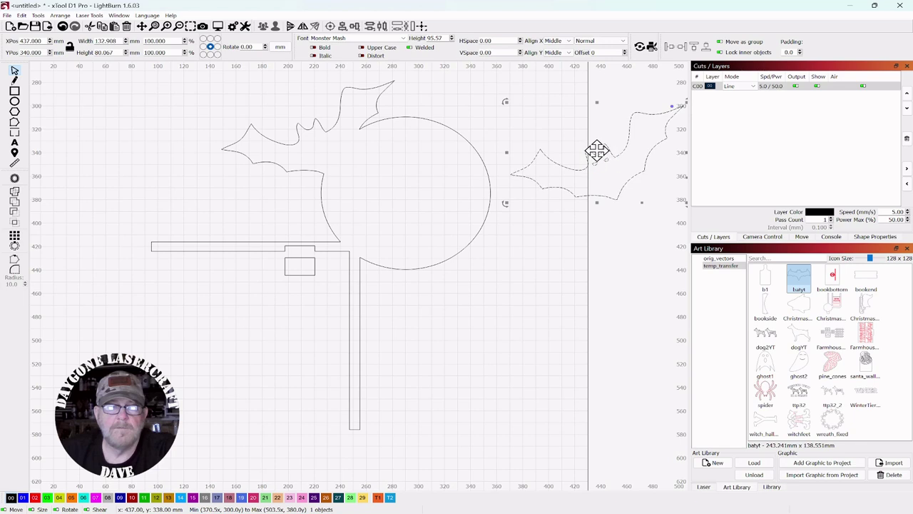
{"action": "left_click_drag", "start_coordinate": [597, 150], "coordinate": [237, 340]}
{"action": "left_click", "coordinate": [475, 332]}
{"action": "left_click_drag", "start_coordinate": [476, 332], "coordinate": [536, 309]}
{"action": "scroll", "coordinate": [537, 309], "scroll_direction": "down", "scroll_amount": 1}
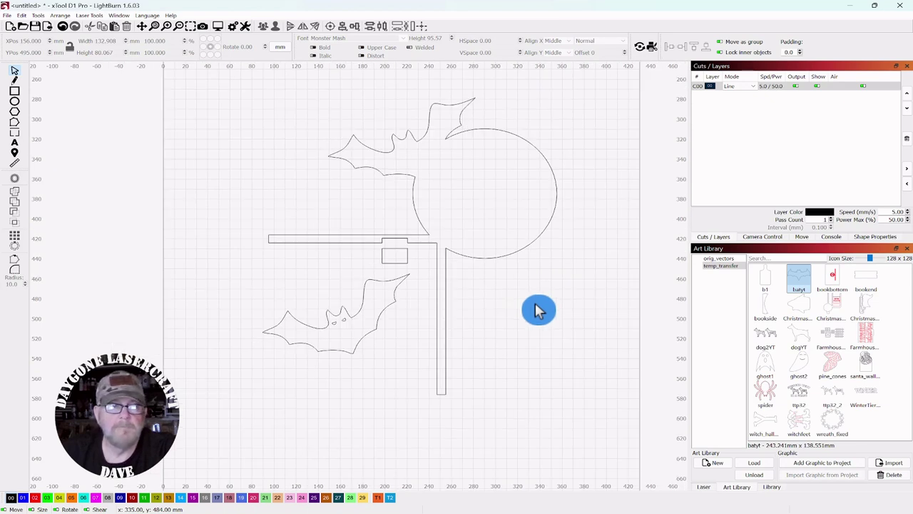
{"action": "scroll", "coordinate": [537, 310], "scroll_direction": "up", "scroll_amount": 2}
{"action": "scroll", "coordinate": [566, 324], "scroll_direction": "down", "scroll_amount": 1}
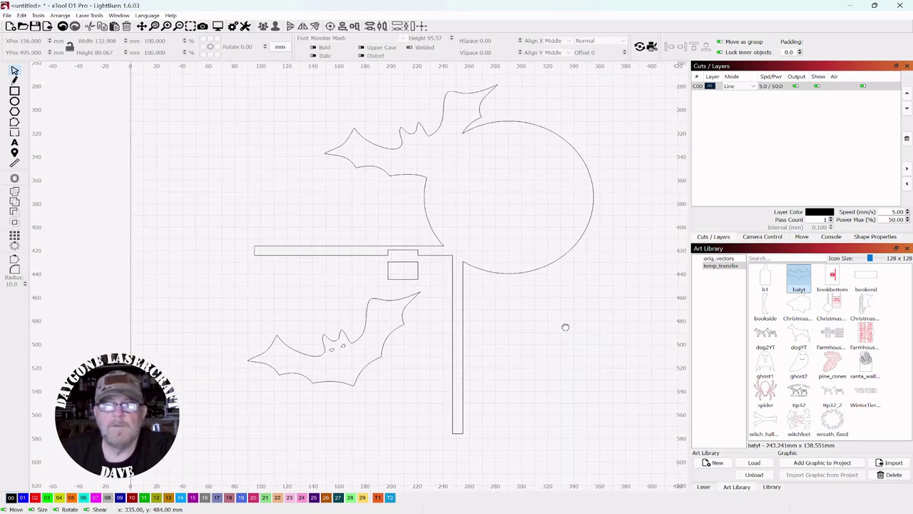
{"action": "left_click_drag", "start_coordinate": [562, 324], "coordinate": [545, 332]}
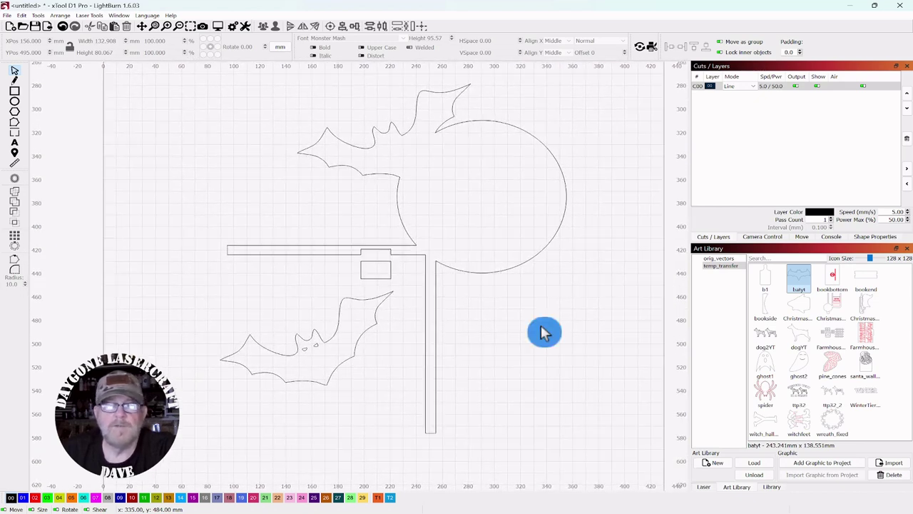